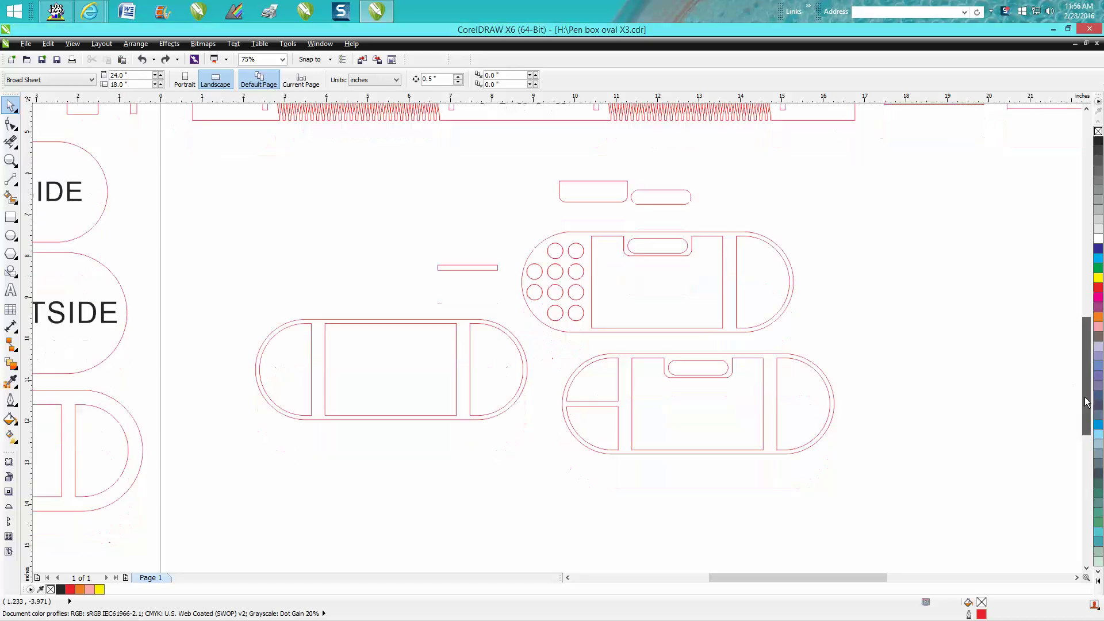
pyautogui.scroll(-1, 1080, 485)
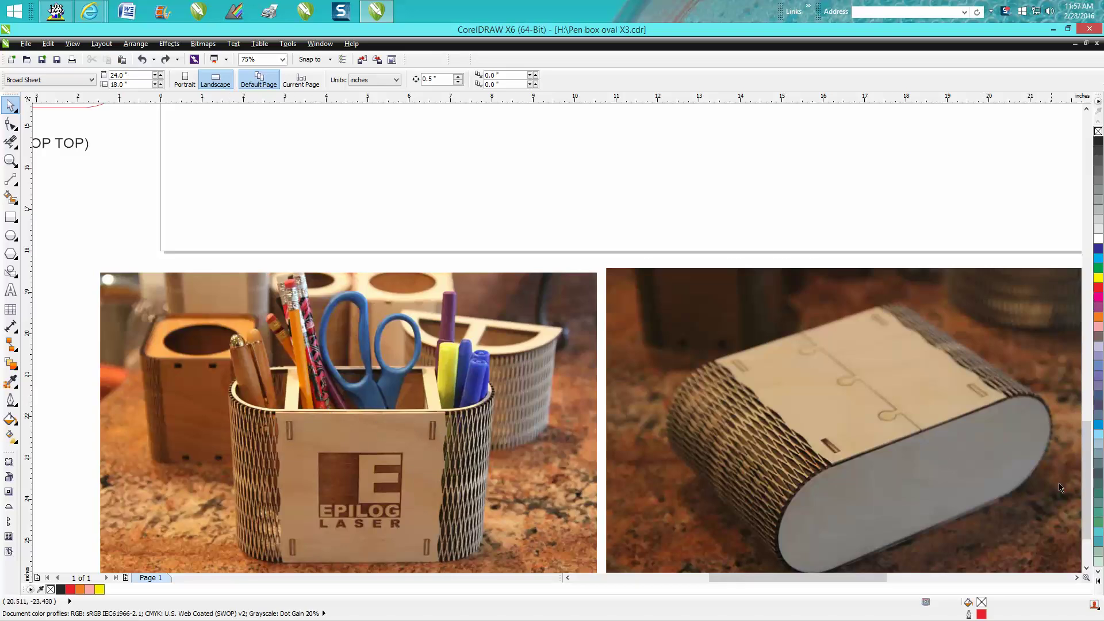
# Step: Trace the left divided lid's frame into a solid black shape with Smart Fill
pyautogui.moveTo(1085, 493); pyautogui.dragTo(1086, 375)
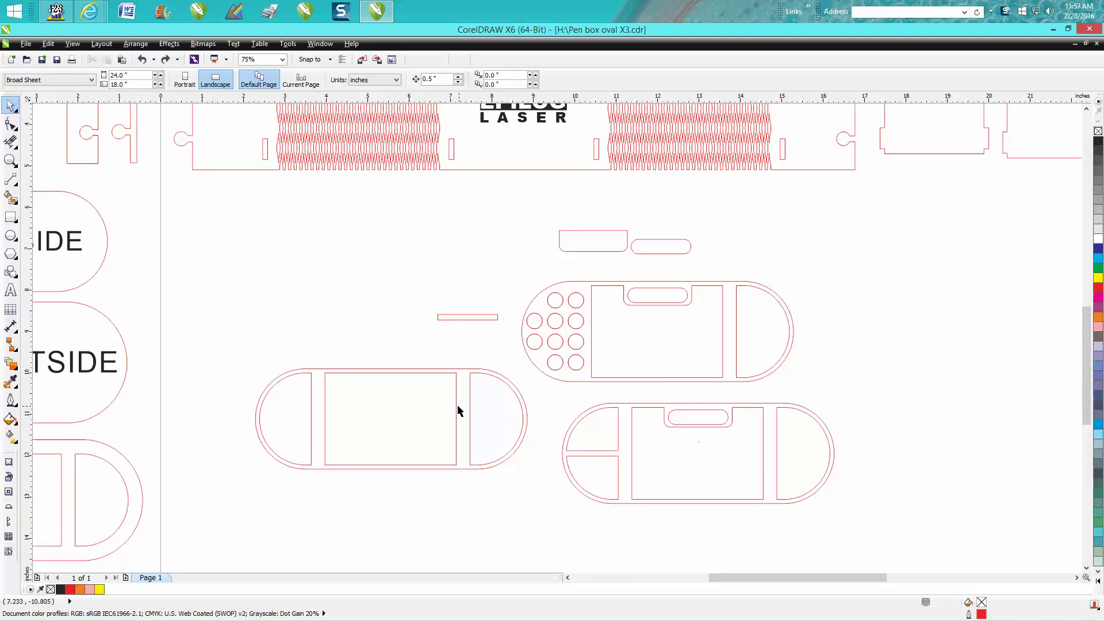
pyautogui.click(11, 197)
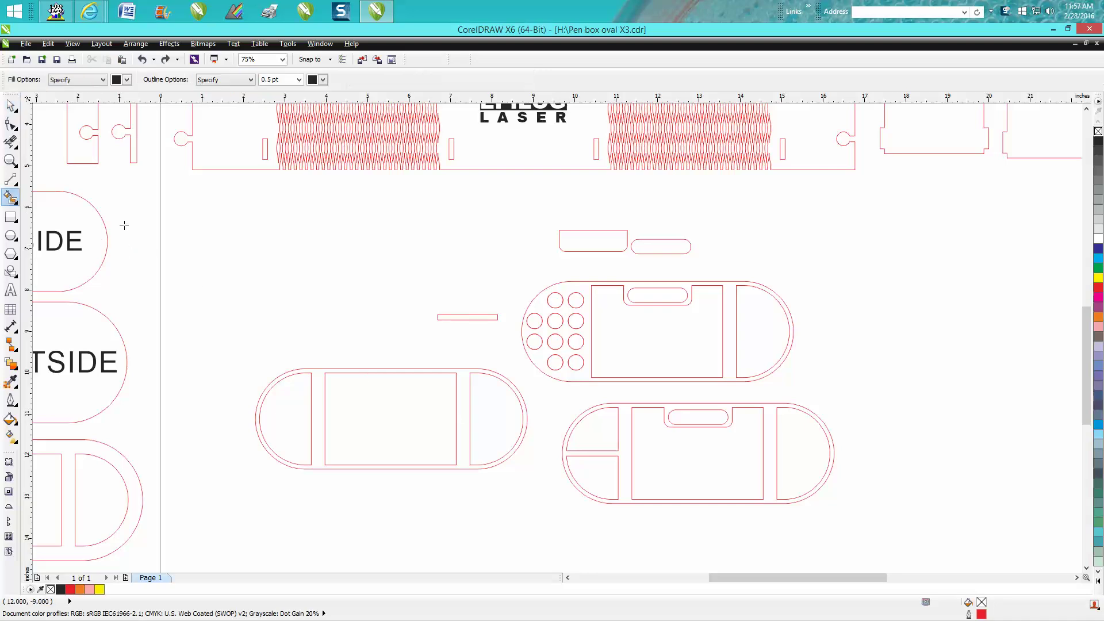
pyautogui.click(463, 383)
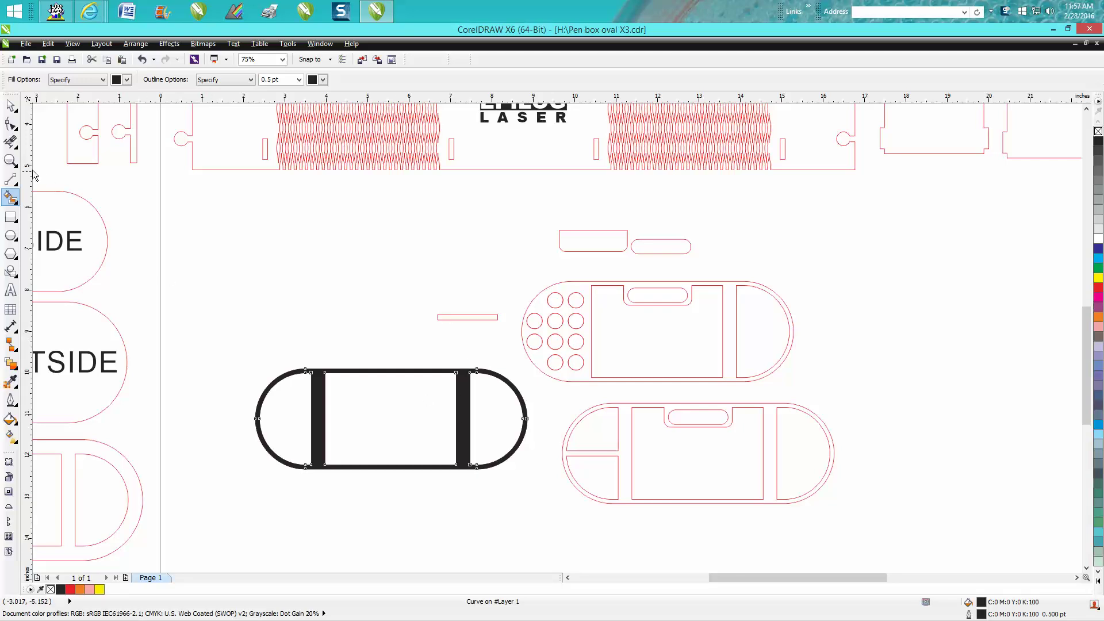
pyautogui.click(10, 161)
pyautogui.moveTo(542, 390); pyautogui.dragTo(839, 515)
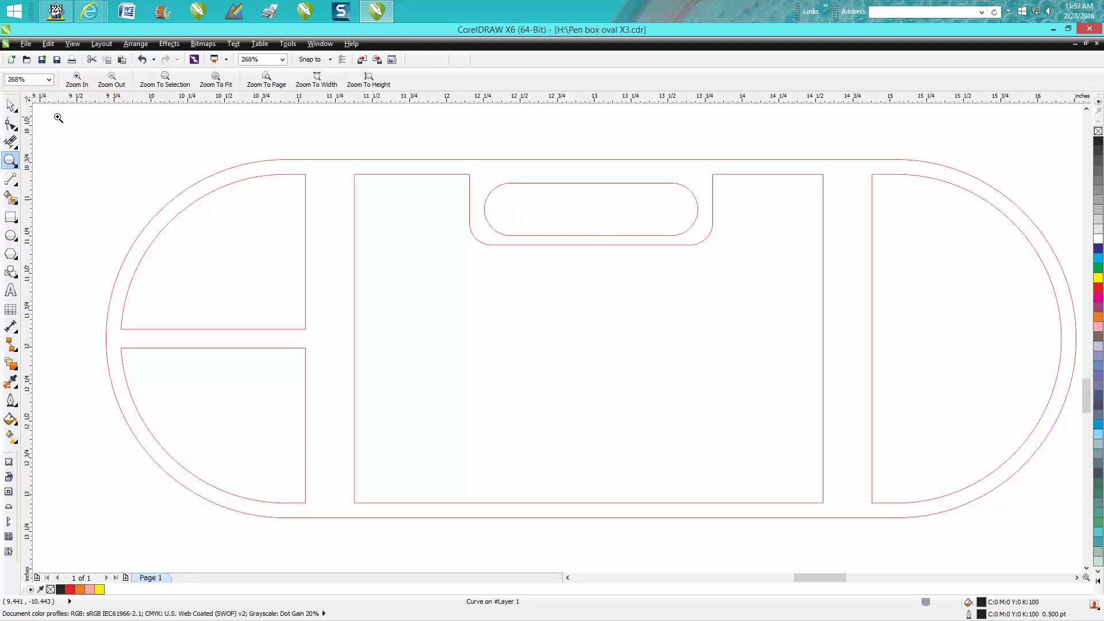
# Step: Select the lower-right pencil-slot lid and Smart Fill its frame into a solid black copy
pyautogui.click(11, 105)
pyautogui.click(604, 235)
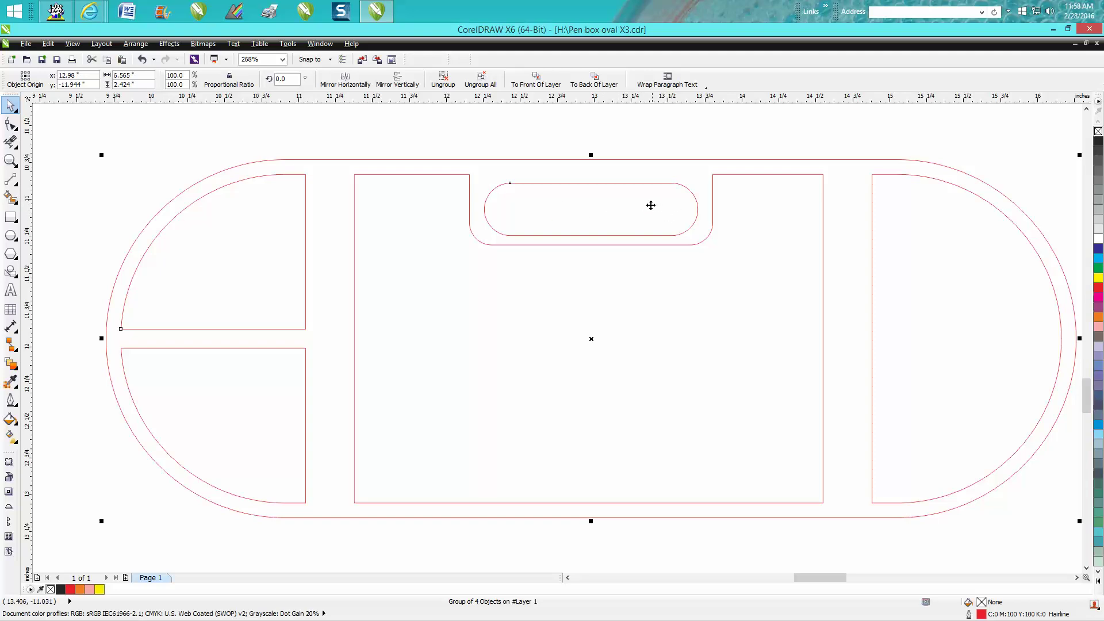
pyautogui.click(10, 197)
pyautogui.click(332, 202)
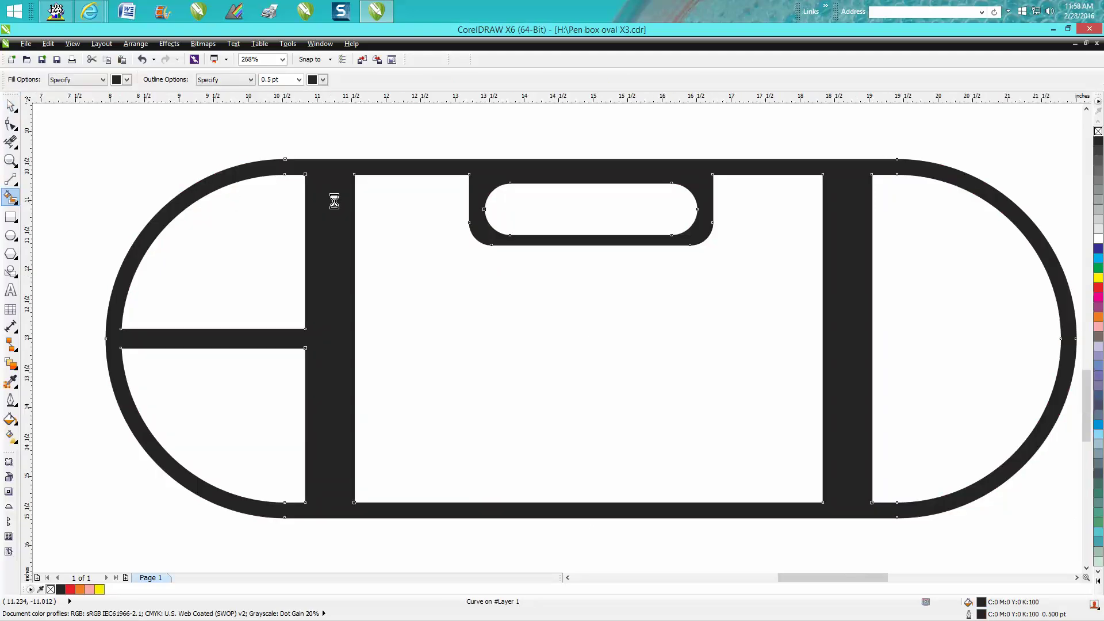
pyautogui.scroll(-4, 338, 201)
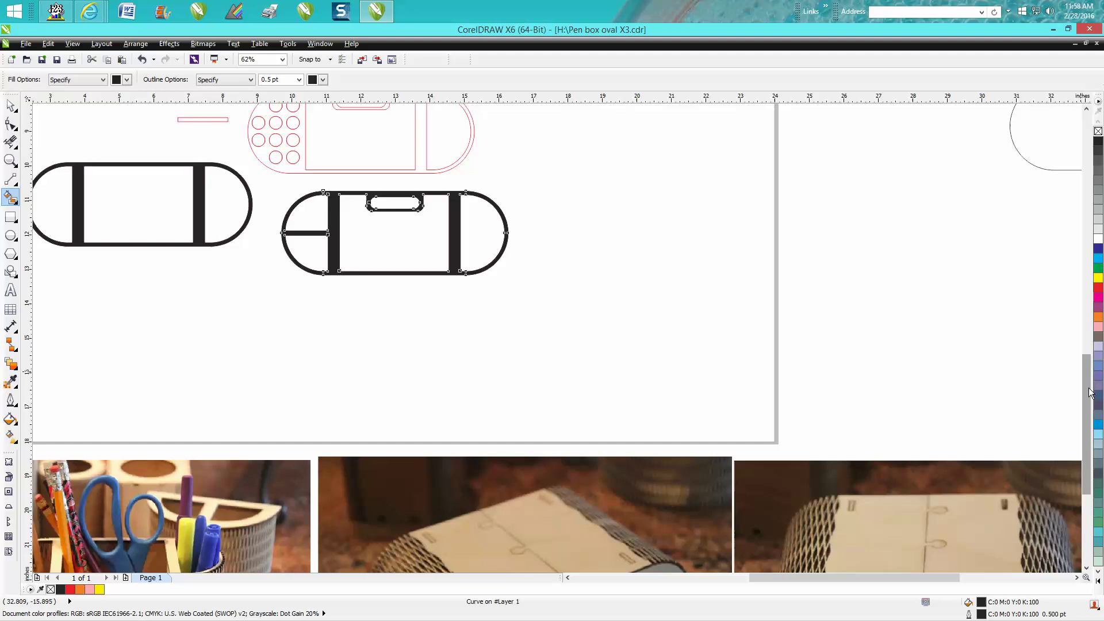
pyautogui.moveTo(1088, 391); pyautogui.dragTo(1089, 360)
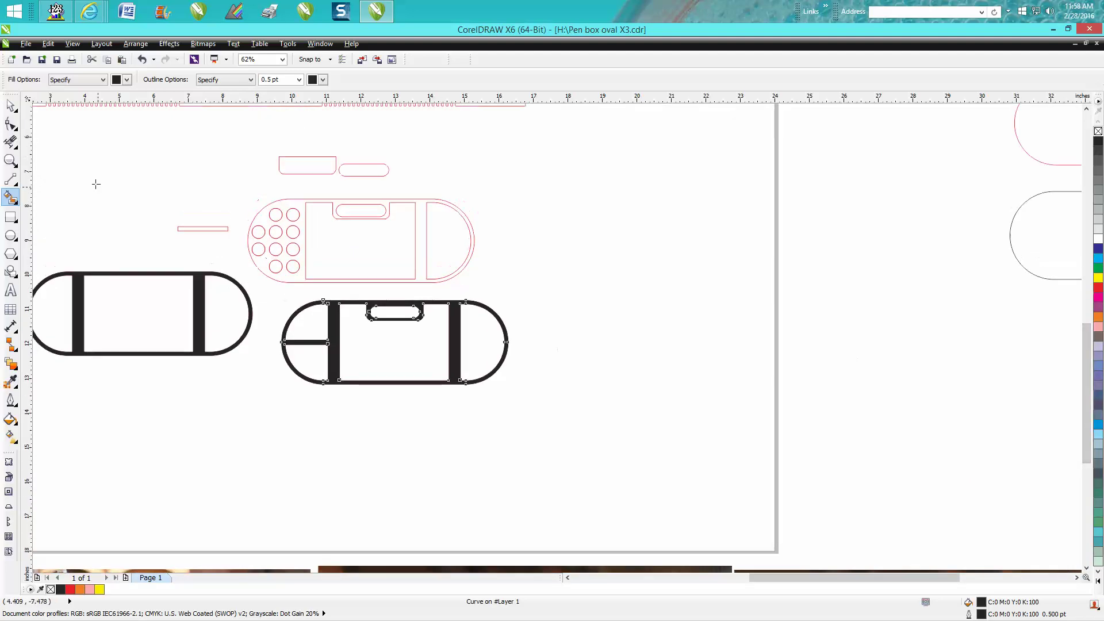
pyautogui.click(11, 161)
pyautogui.moveTo(230, 186); pyautogui.dragTo(506, 297)
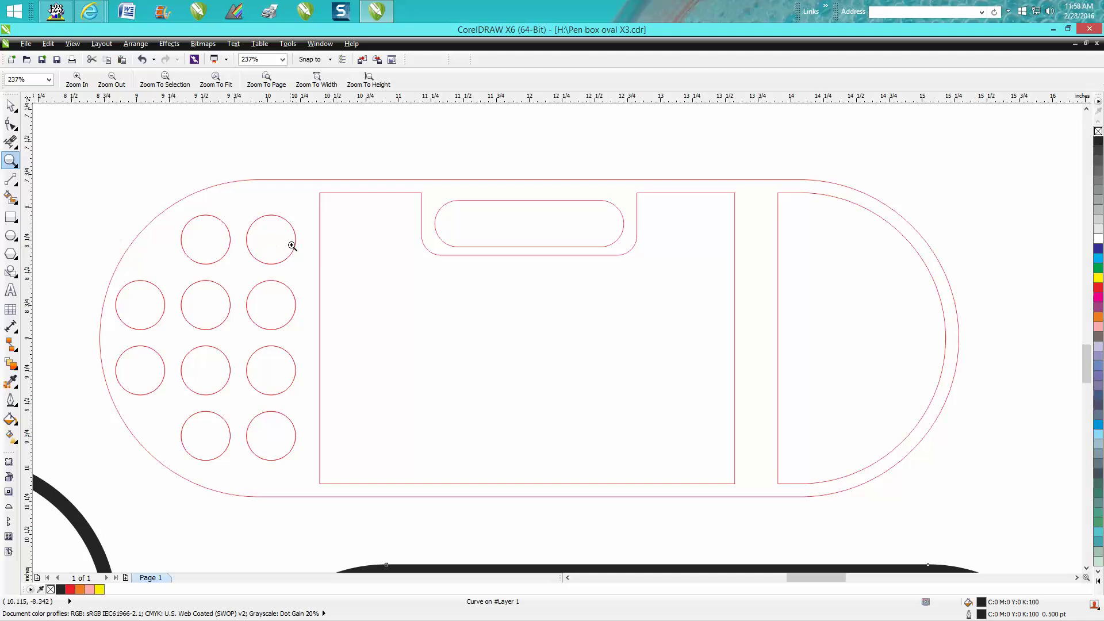
pyautogui.scroll(-2, 292, 245)
pyautogui.scroll(-1, 292, 246)
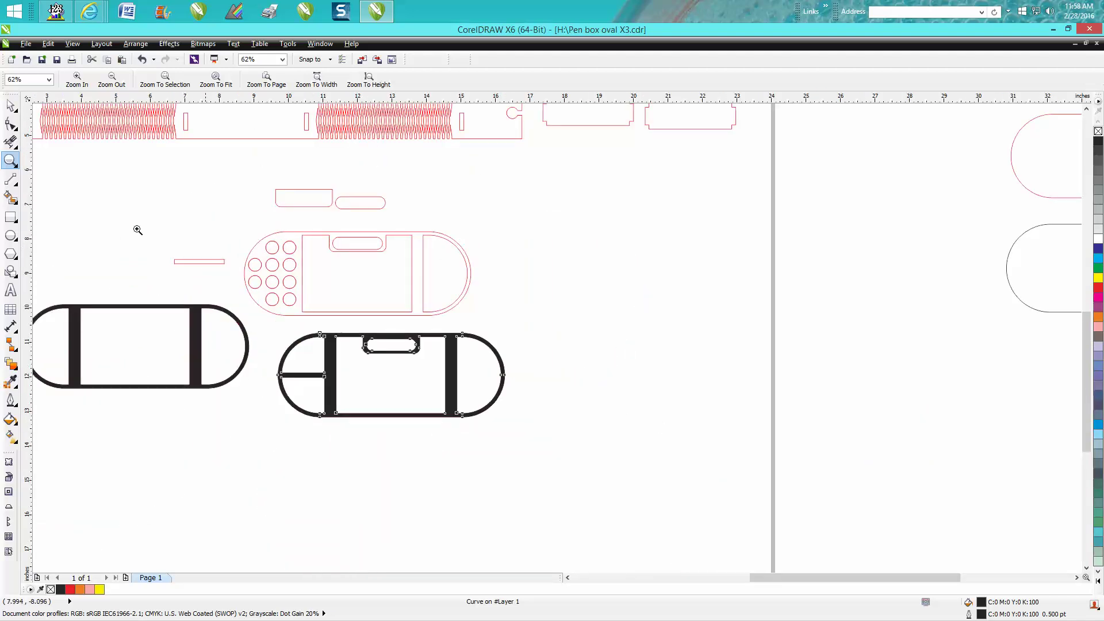
# Step: Delete the two black Smart Fill shapes from the lids
pyautogui.click(10, 105)
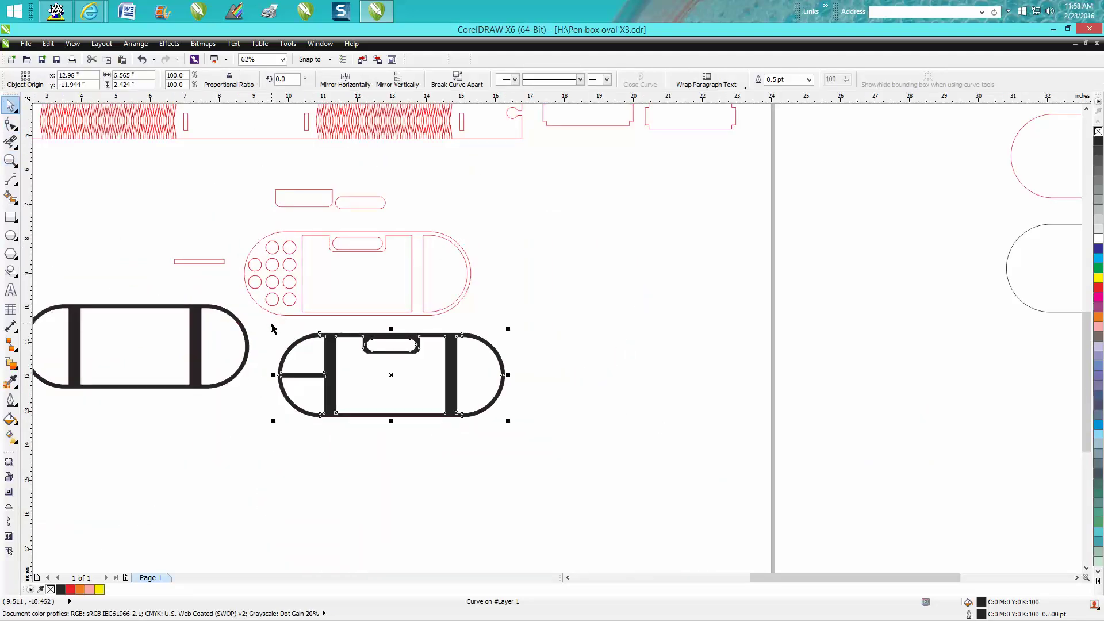
pyautogui.moveTo(394, 377); pyautogui.dragTo(647, 433)
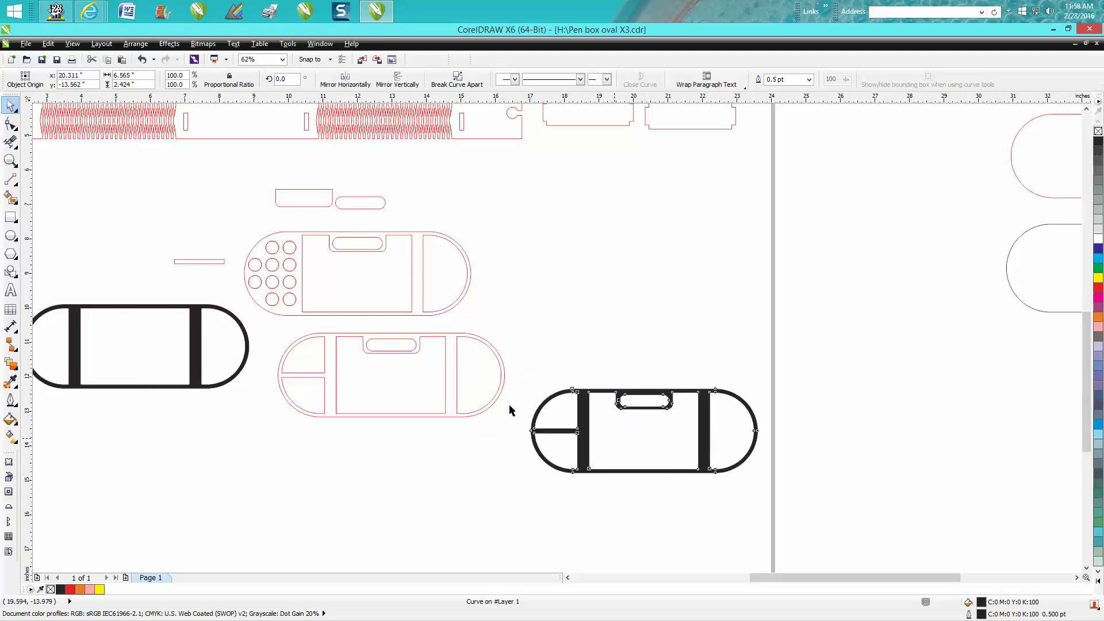
pyautogui.press('Delete')
pyautogui.click(200, 326)
pyautogui.press('Delete')
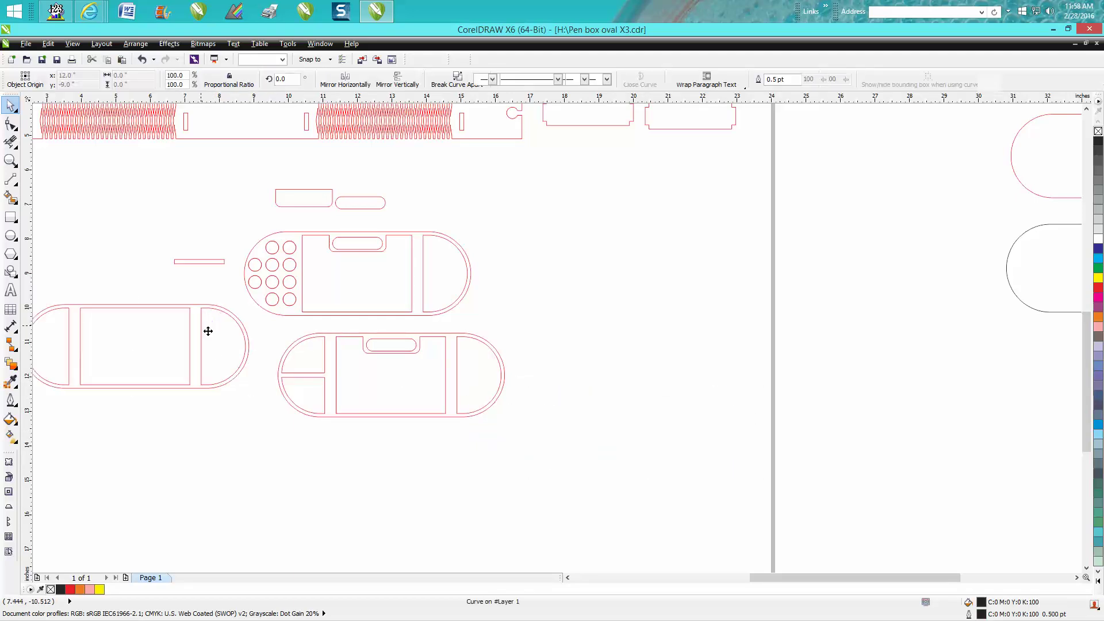
# Step: Move the plain divided lid and the pencil-slot lid down to the page's bottom-left
pyautogui.scroll(-3, 267, 334)
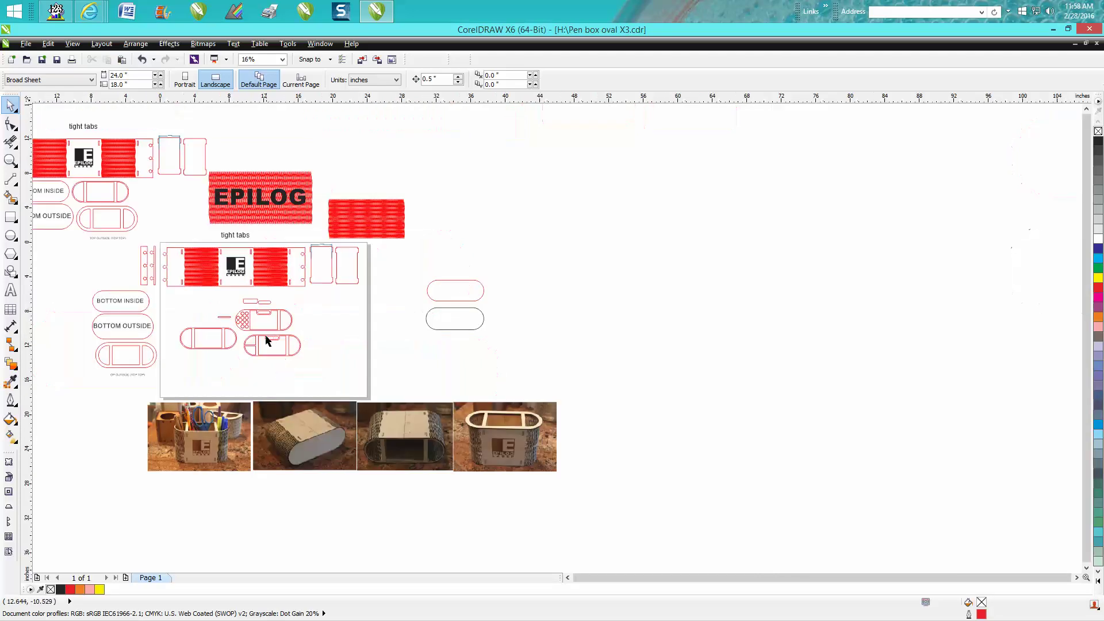
pyautogui.click(210, 349)
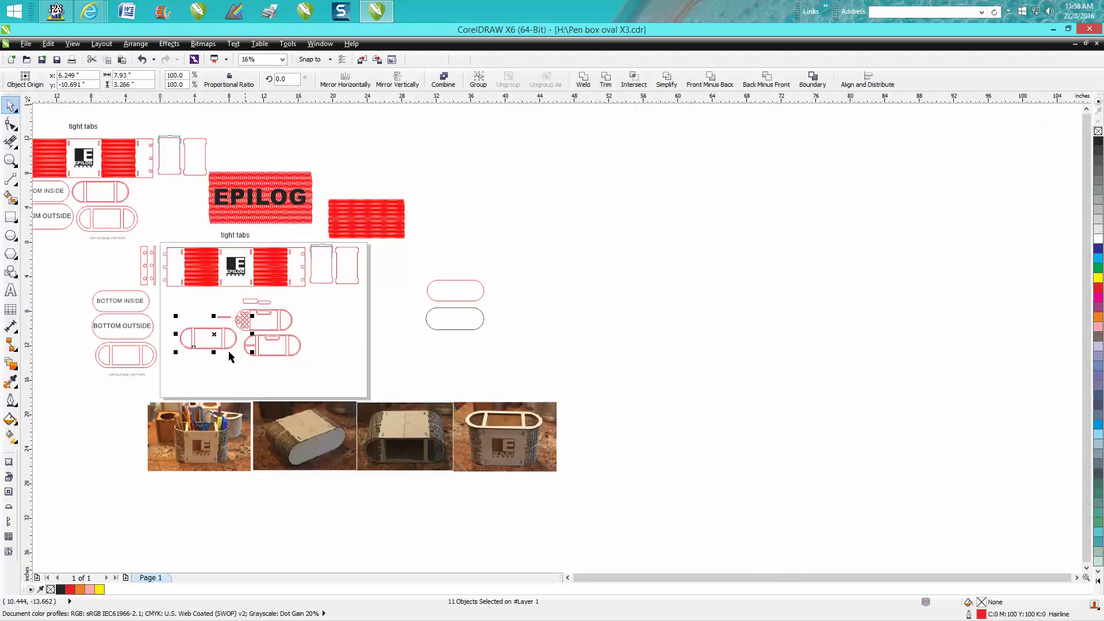
pyautogui.moveTo(216, 338); pyautogui.dragTo(198, 384)
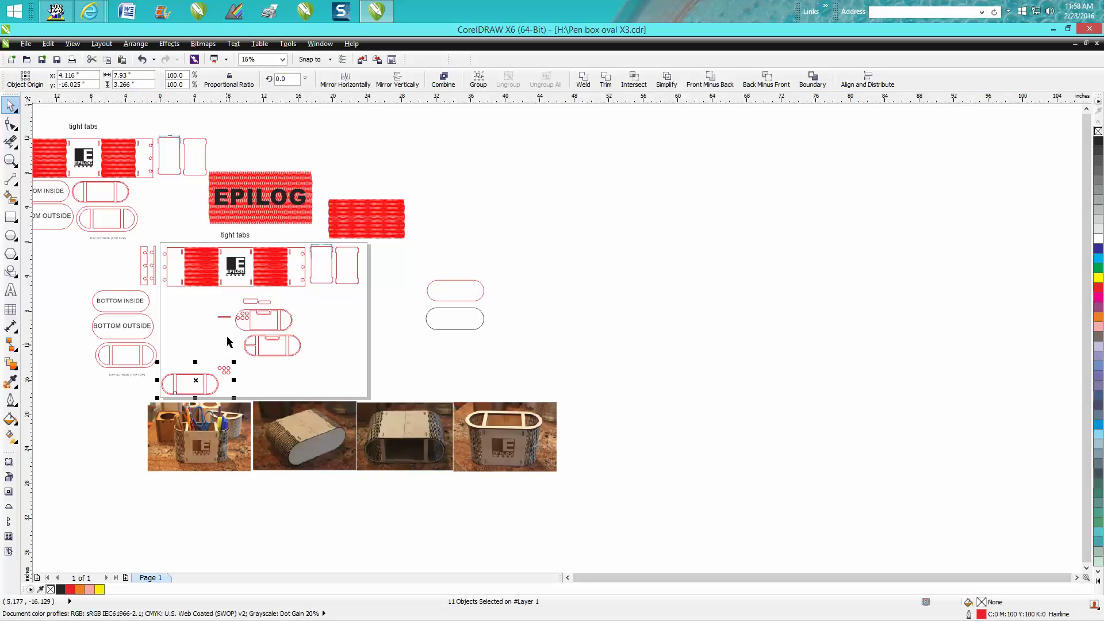
pyautogui.moveTo(319, 364); pyautogui.dragTo(213, 381)
# Step: Delete the round pen holes and the holed lid outline, then centre the plain lid with P
pyautogui.press('Delete')
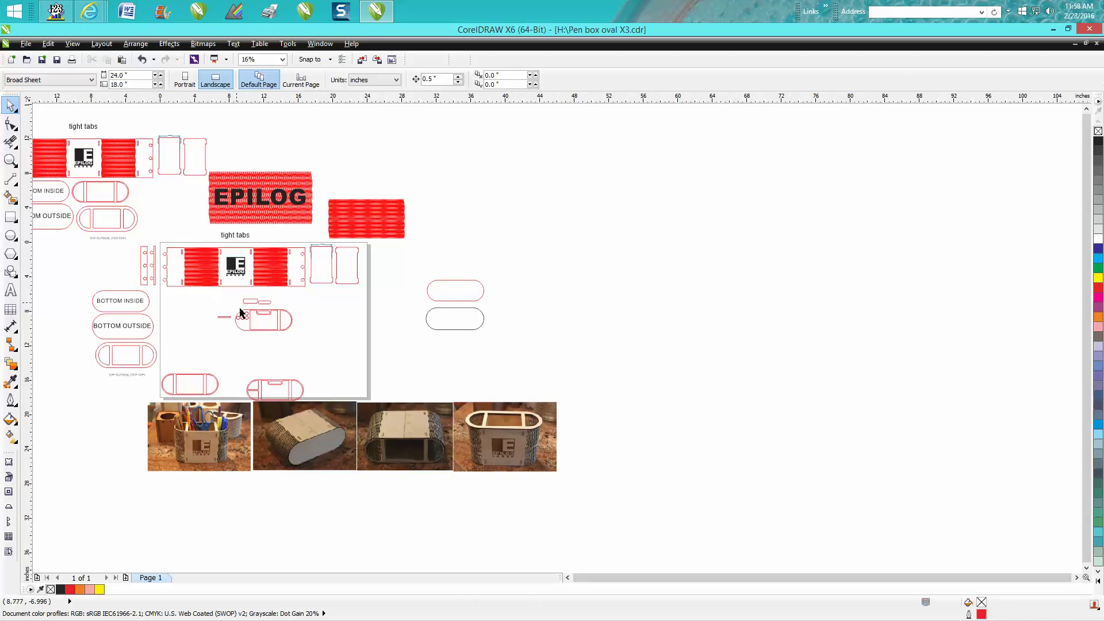
pyautogui.click(245, 318)
pyautogui.click(246, 320)
pyautogui.moveTo(260, 337); pyautogui.dragTo(234, 339)
pyautogui.press('Delete')
pyautogui.click(214, 377)
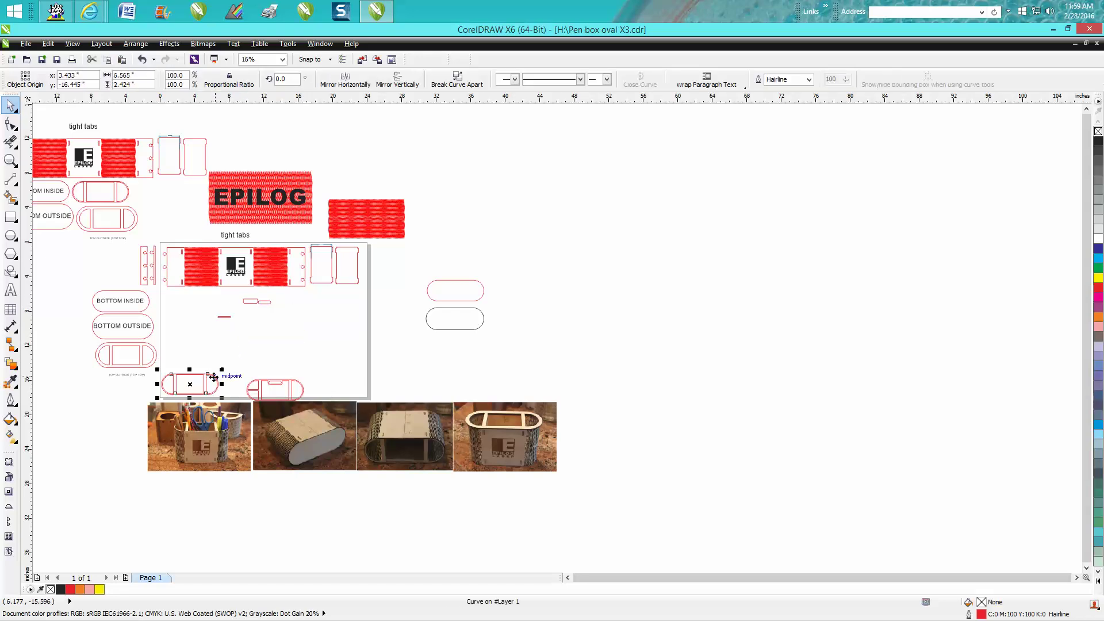
pyautogui.press('p')
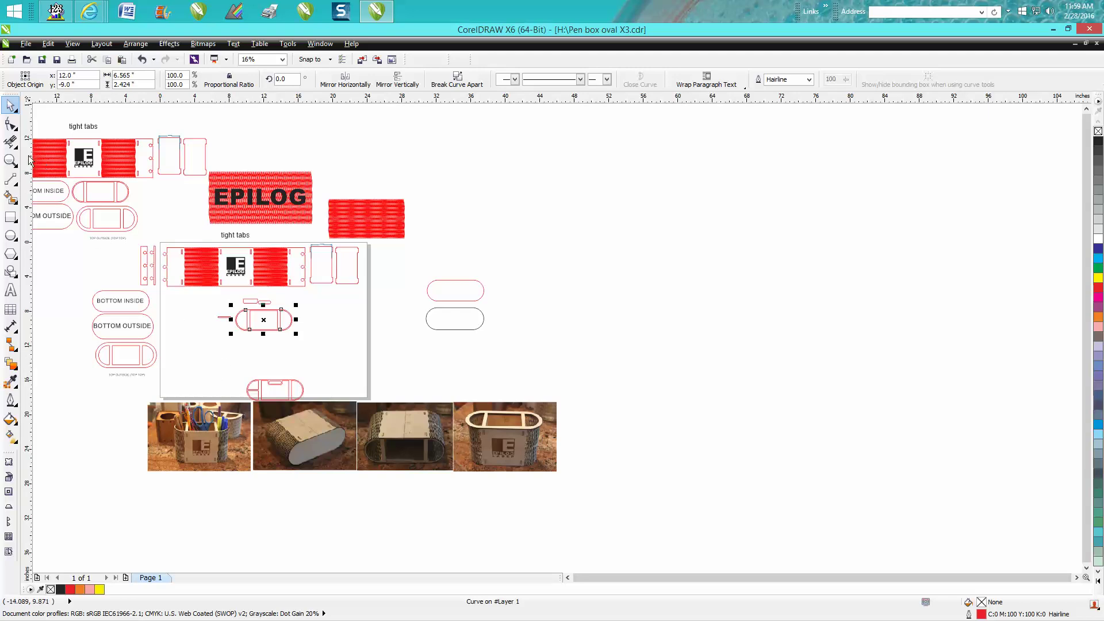
# Step: Centre the small thin rectangle on the page
pyautogui.click(10, 160)
pyautogui.moveTo(196, 288); pyautogui.dragTo(341, 344)
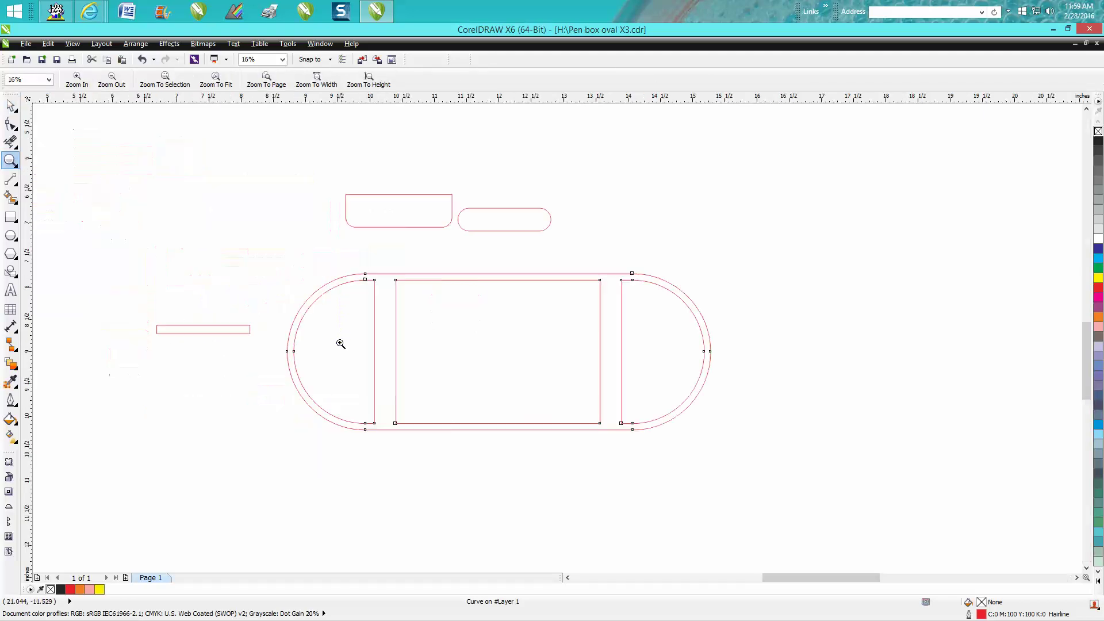
pyautogui.click(10, 106)
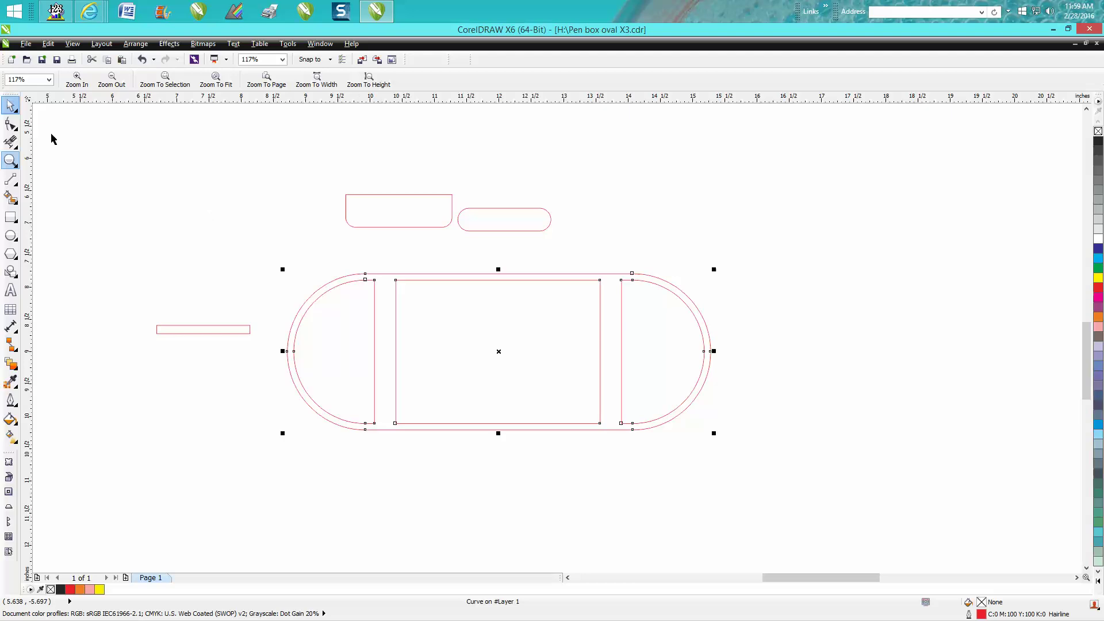
pyautogui.click(240, 330)
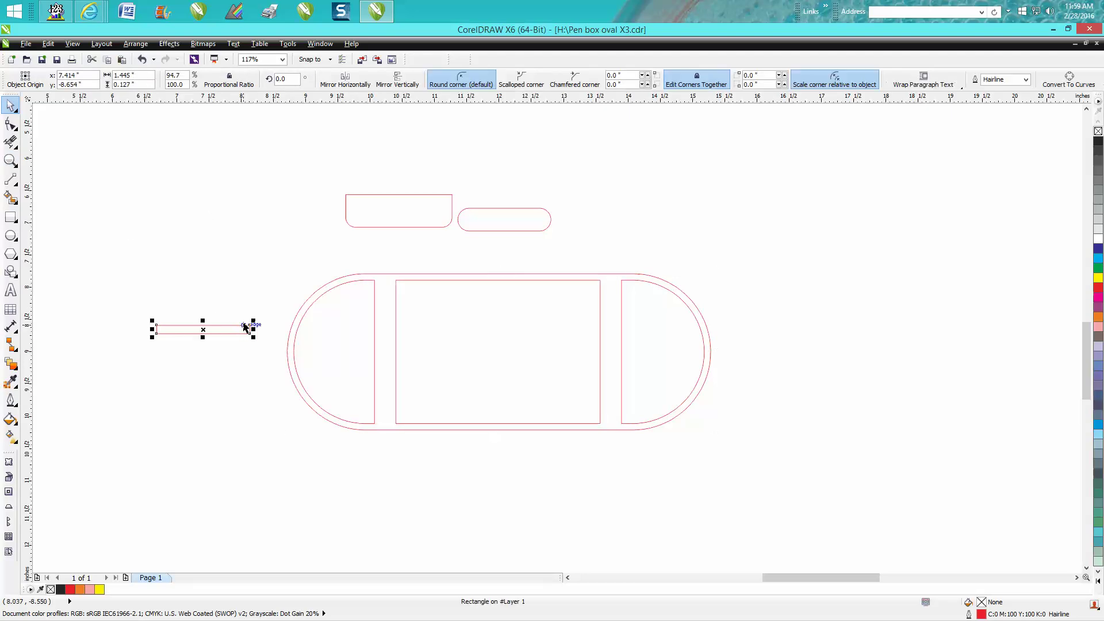
pyautogui.press('p')
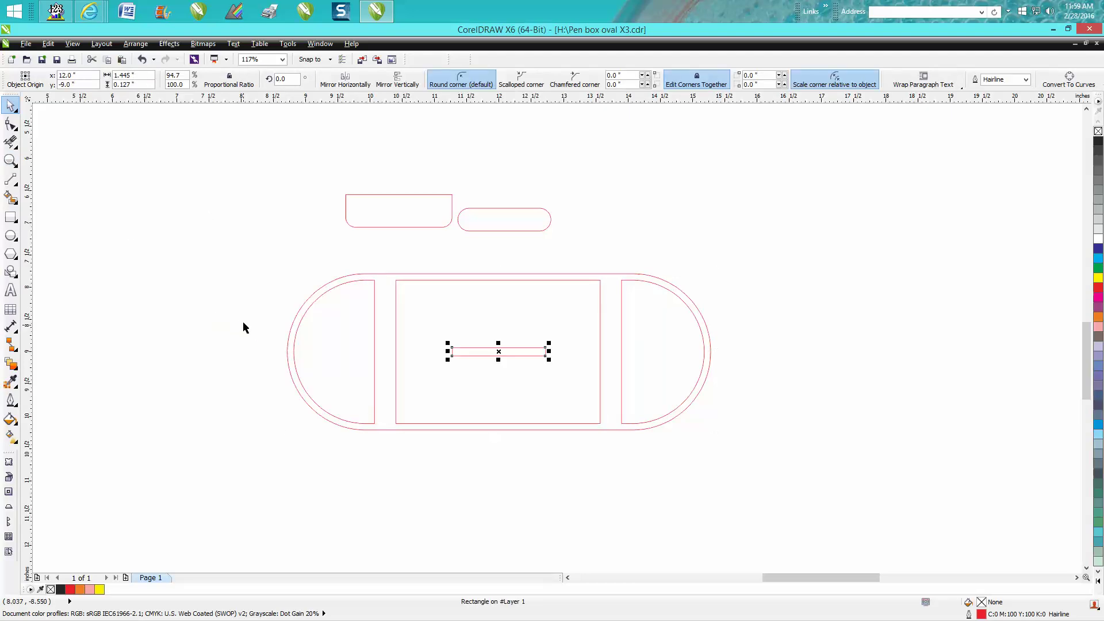
pyautogui.click(542, 143)
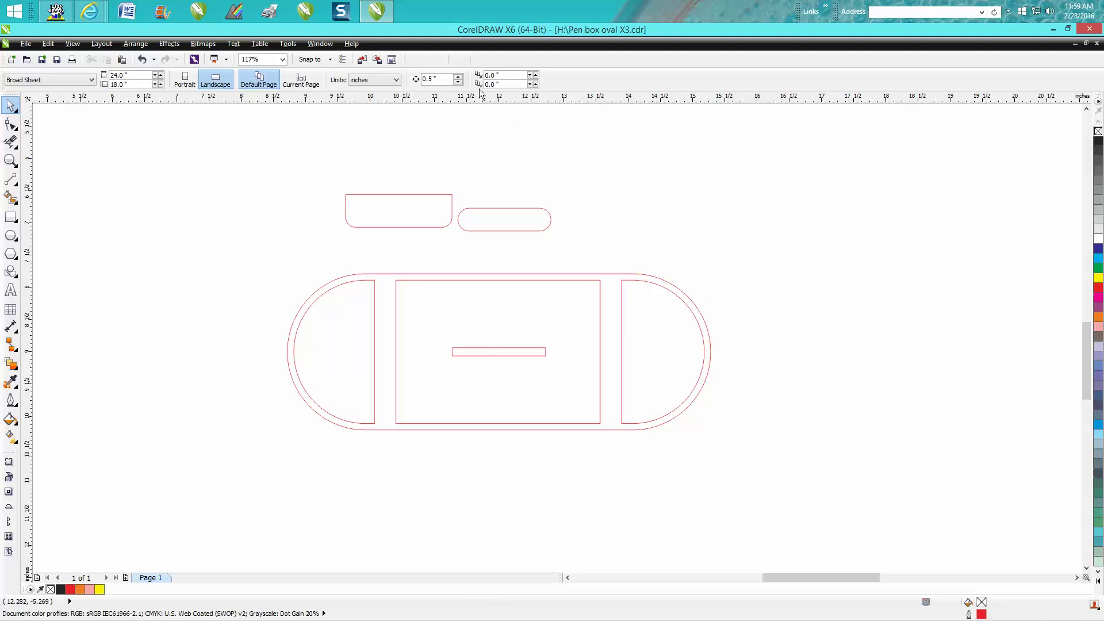
# Step: Nudge the thin rectangle left to 9.5 inches so it crosses the oval's left end
pyautogui.click(431, 79)
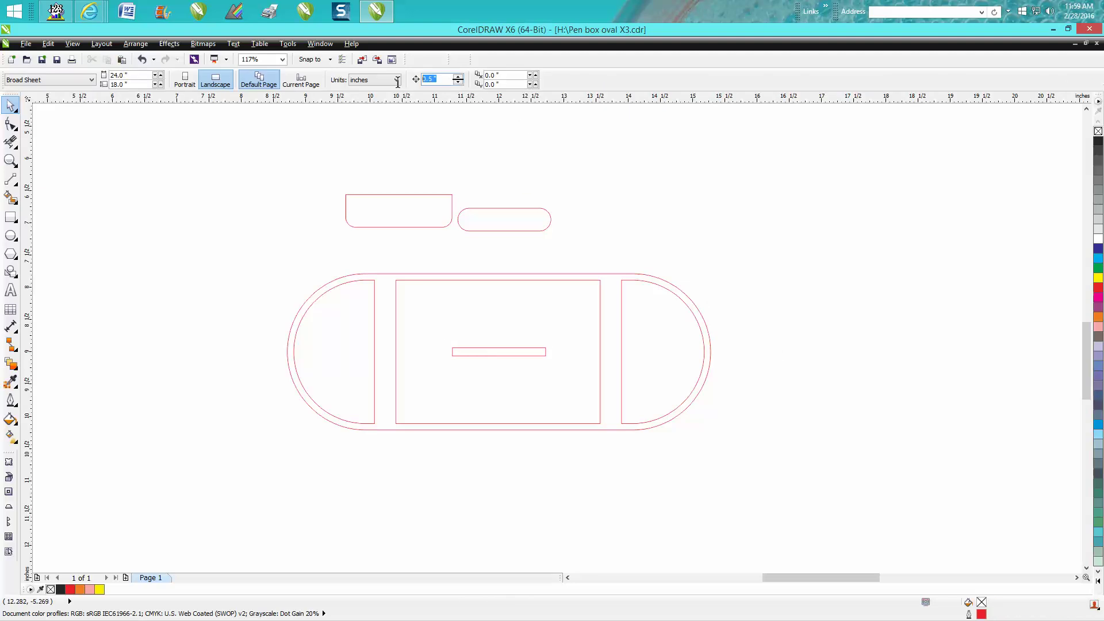
pyautogui.click(520, 355)
pyautogui.press('Left')
pyautogui.press('Left')
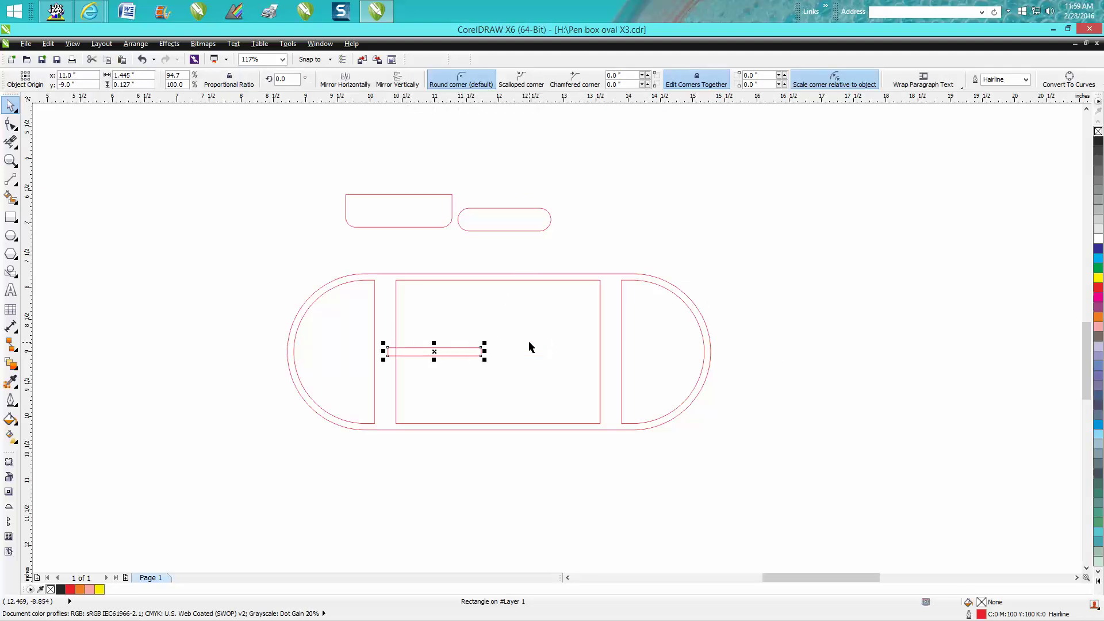
pyautogui.press('Left')
pyautogui.press('Left')
pyautogui.press('Left')
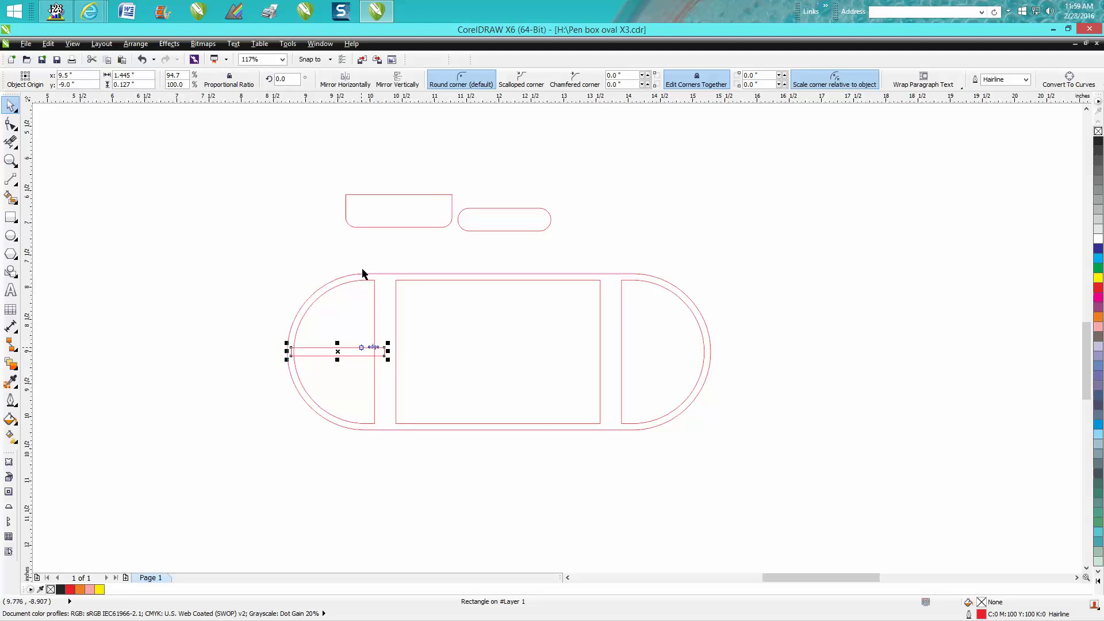
pyautogui.click(400, 274)
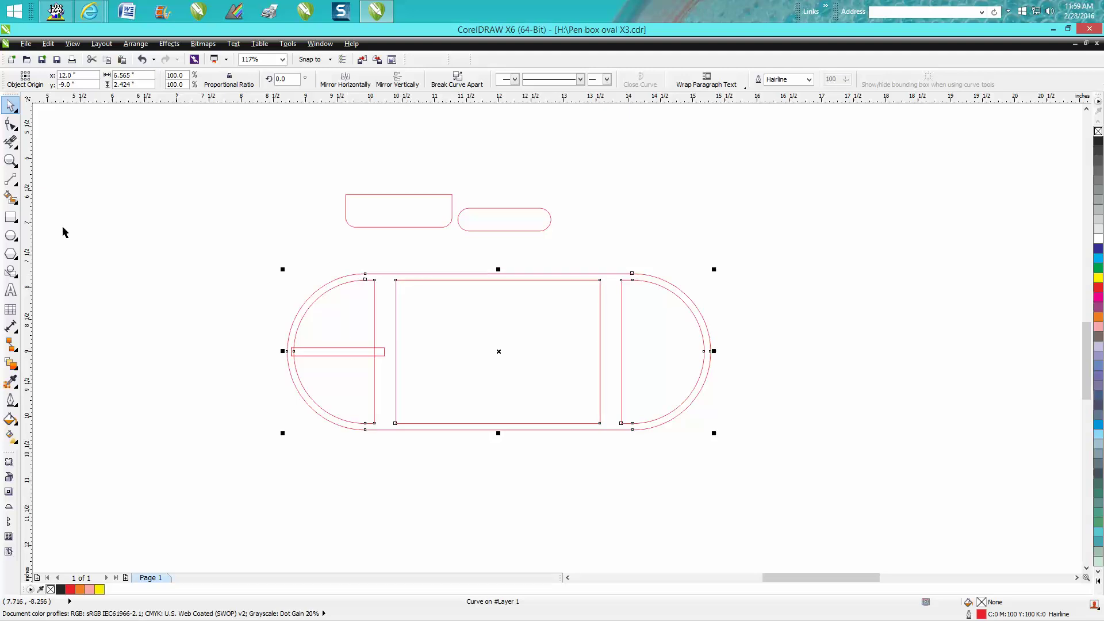
pyautogui.click(10, 161)
pyautogui.moveTo(249, 301); pyautogui.dragTo(435, 403)
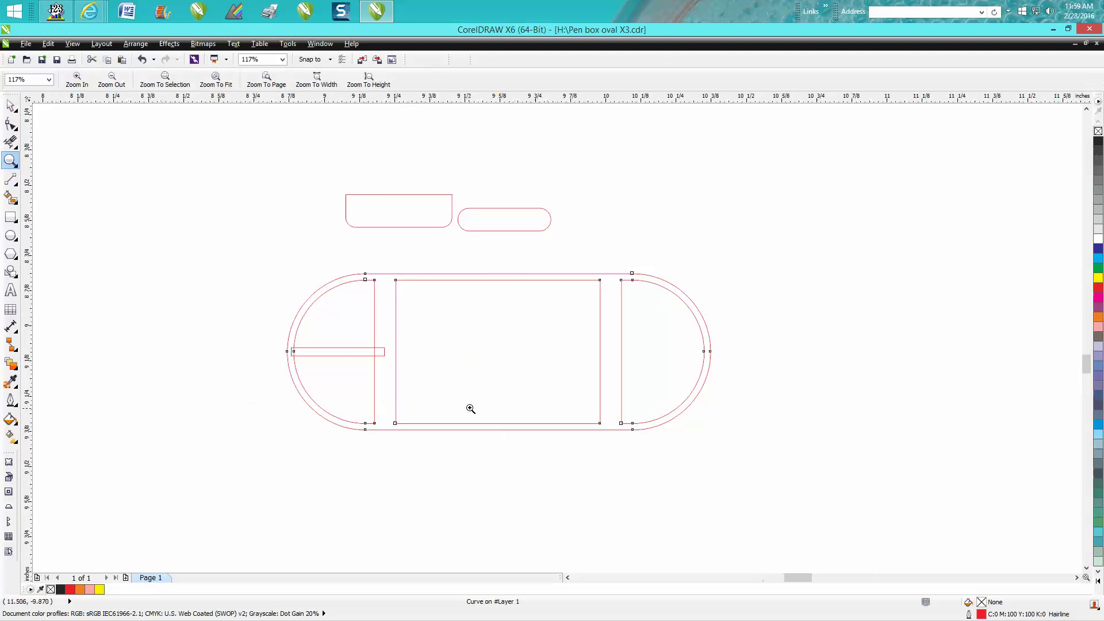
# Step: Trim the bar's ends, the inner curve inside it and the crossing divider segment with Virtual Segment Delete
pyautogui.click(16, 144)
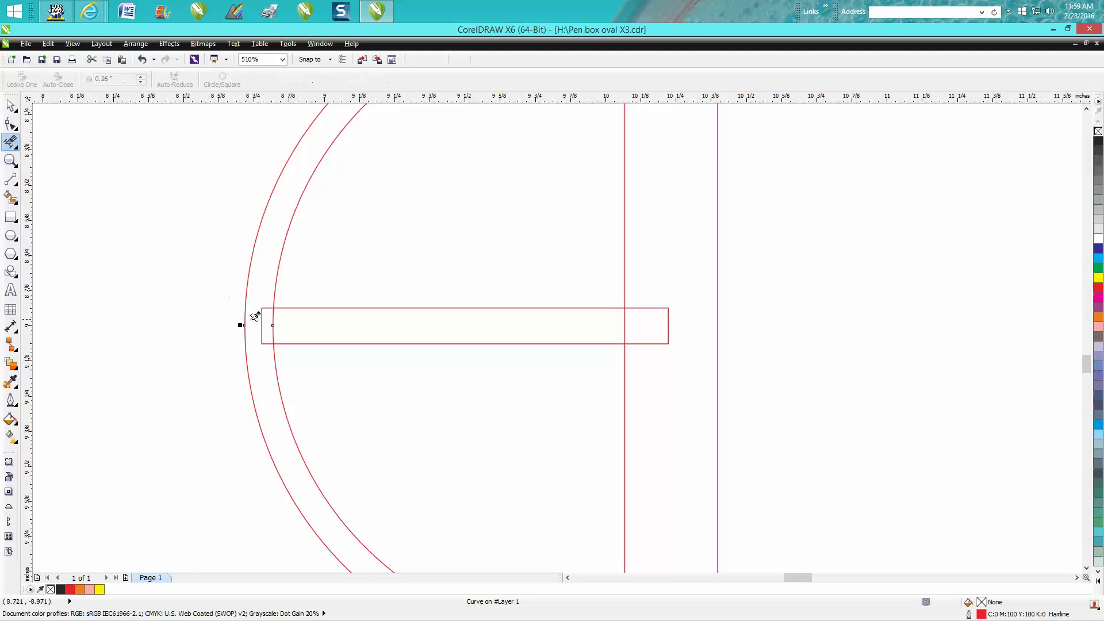
pyautogui.click(262, 311)
pyautogui.click(274, 311)
pyautogui.click(624, 318)
pyautogui.click(668, 324)
pyautogui.scroll(-4, 668, 323)
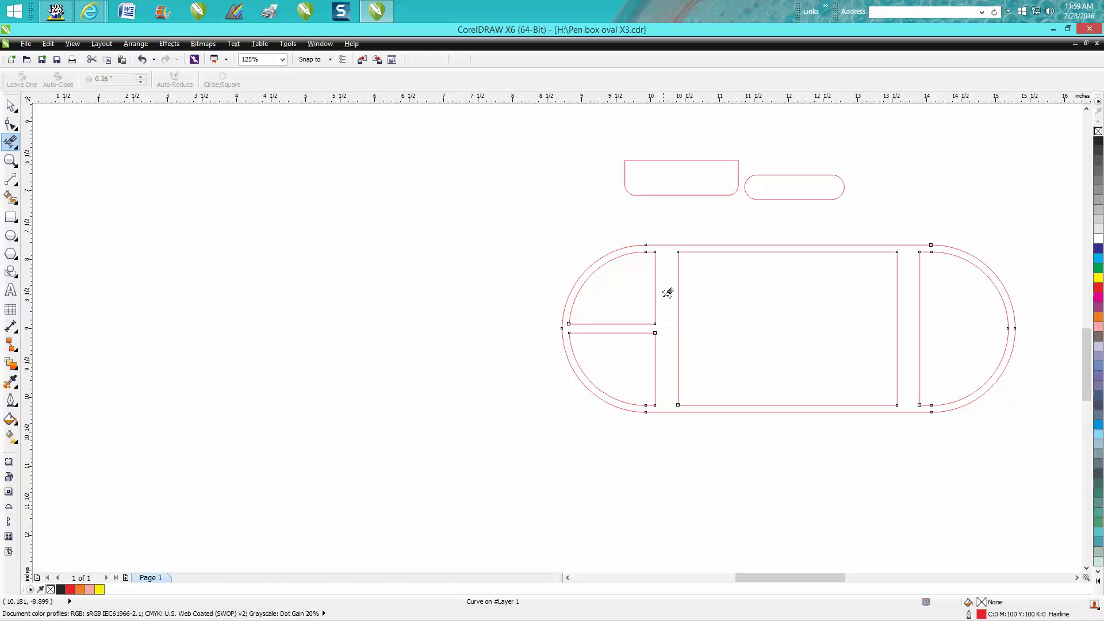
pyautogui.click(10, 105)
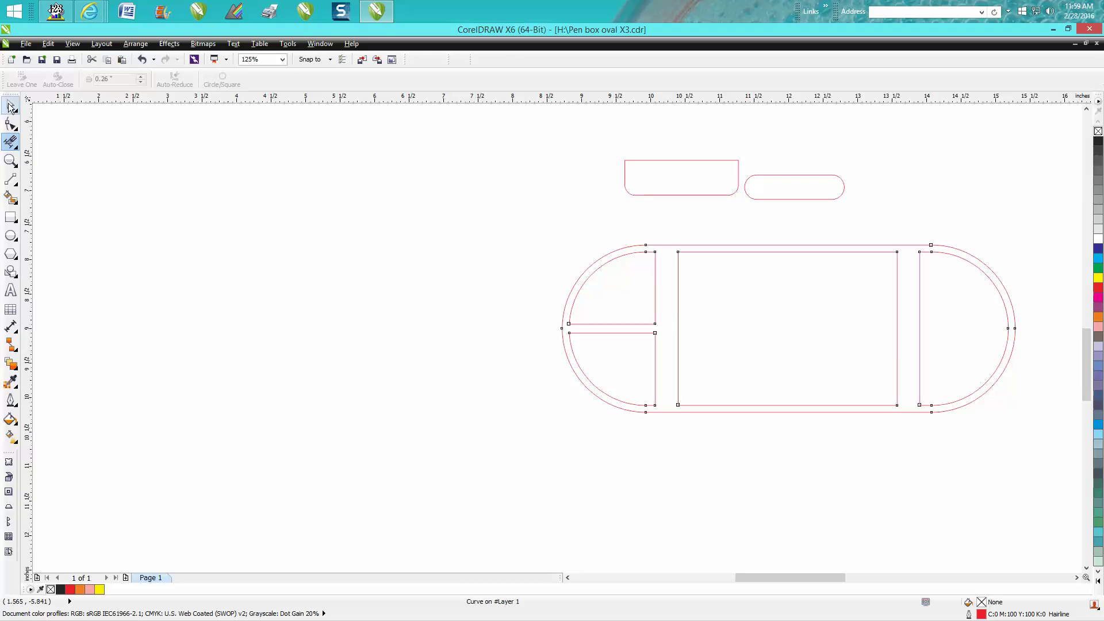
# Step: Centre the rounded notch rectangle and pencil-slot oval on the page, nudging the rectangle up
pyautogui.click(657, 196)
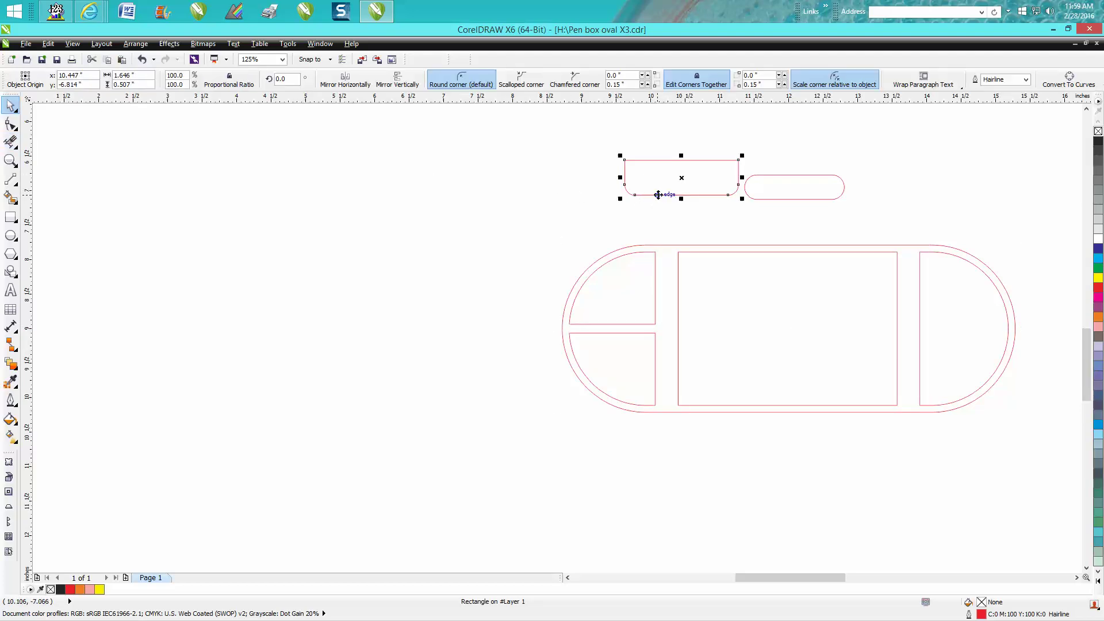
pyautogui.press('p')
pyautogui.press('Up')
pyautogui.press('Up')
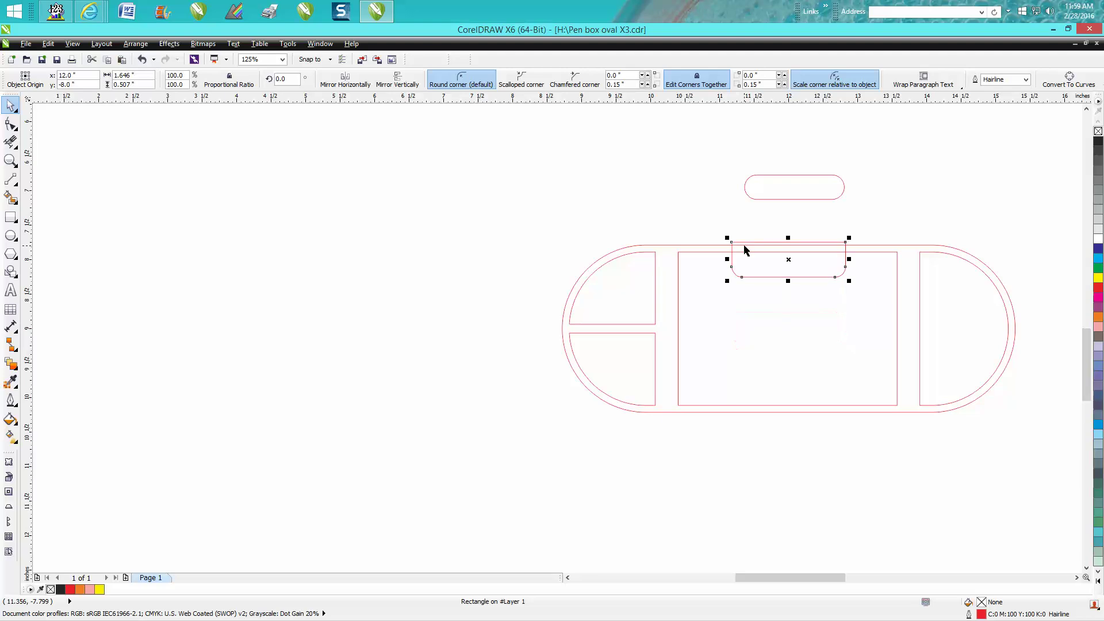
pyautogui.click(806, 198)
pyautogui.press('p')
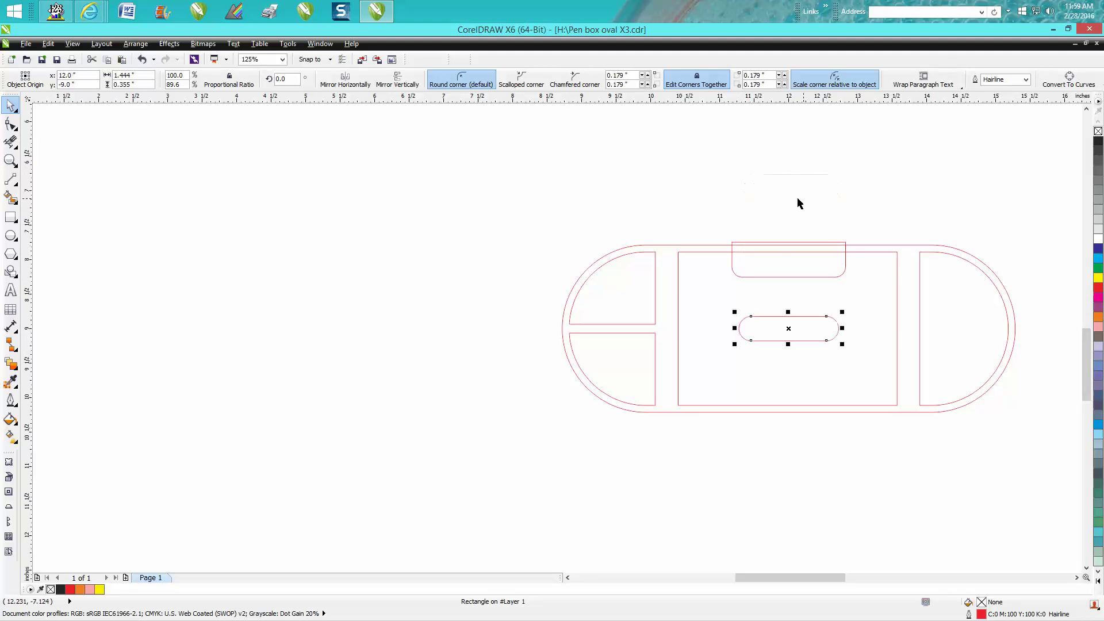
# Step: Set the nudge distance to 0.001 inch
pyautogui.click(10, 160)
pyautogui.moveTo(713, 214)
pyautogui.mouseDown()
pyautogui.moveTo(864, 368)
pyautogui.moveTo(924, 371)
pyautogui.mouseUp()
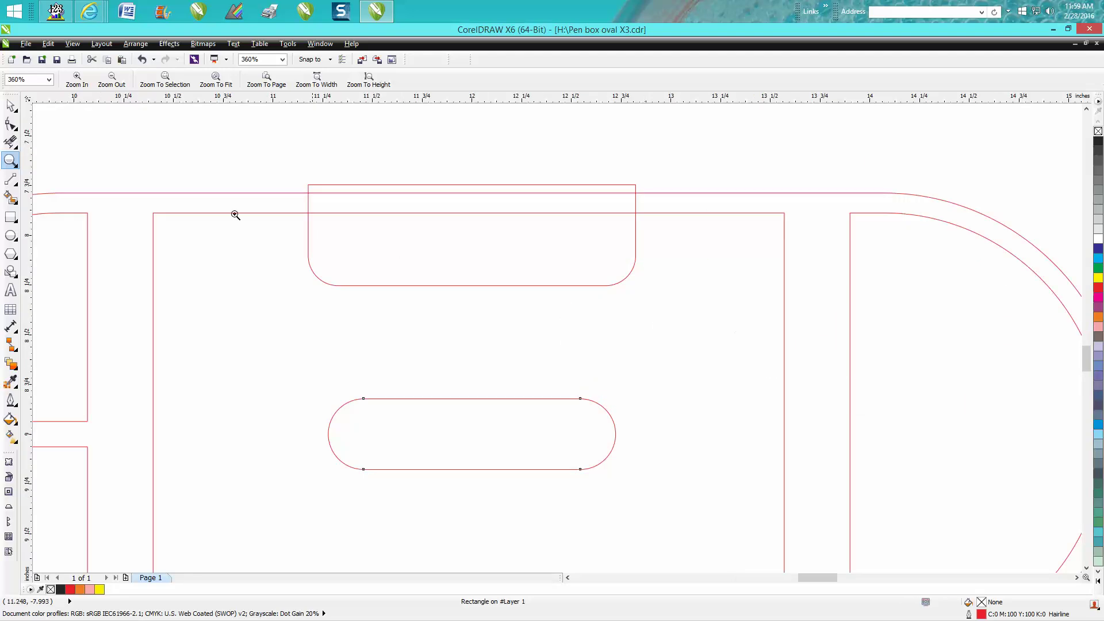
pyautogui.moveTo(227, 158); pyautogui.dragTo(32, 137)
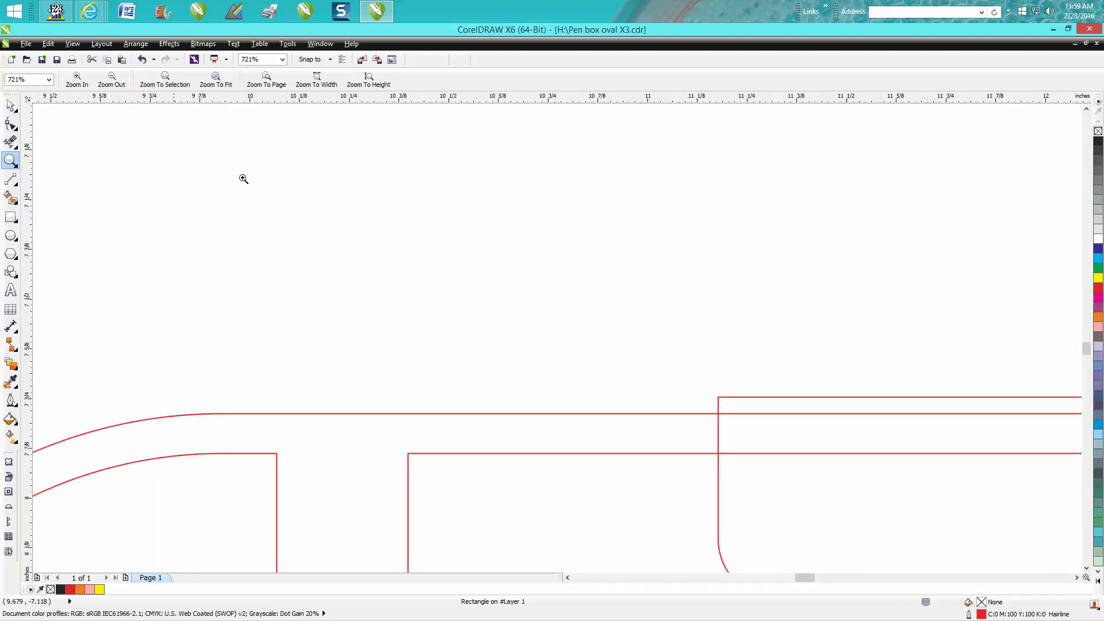
pyautogui.rightClick(399, 210)
pyautogui.click(10, 106)
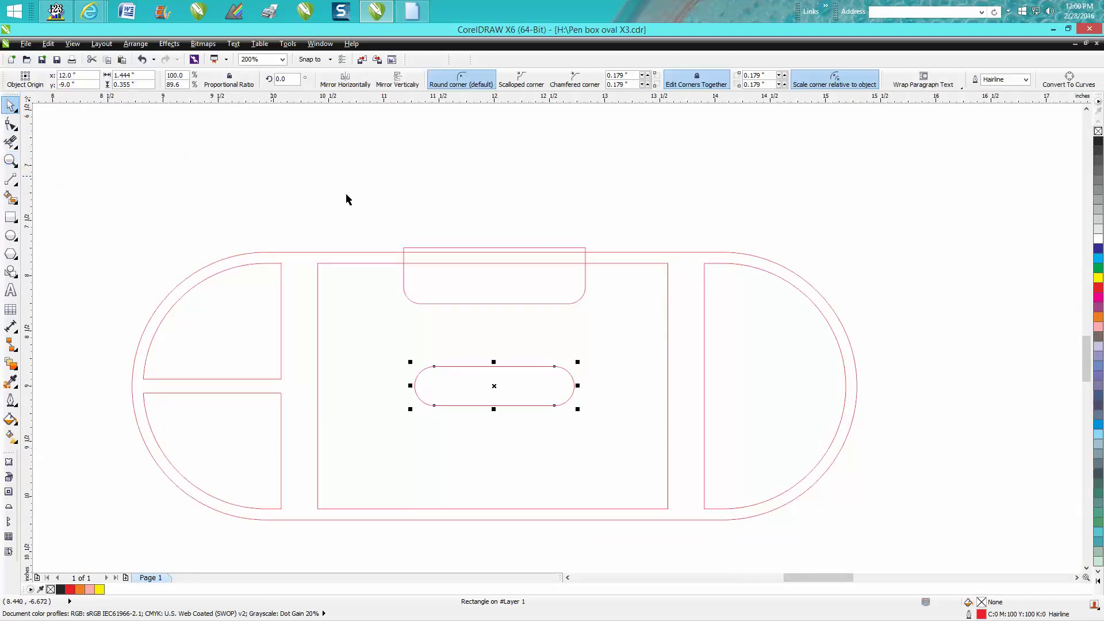
pyautogui.click(492, 172)
pyautogui.moveTo(441, 79); pyautogui.dragTo(413, 78)
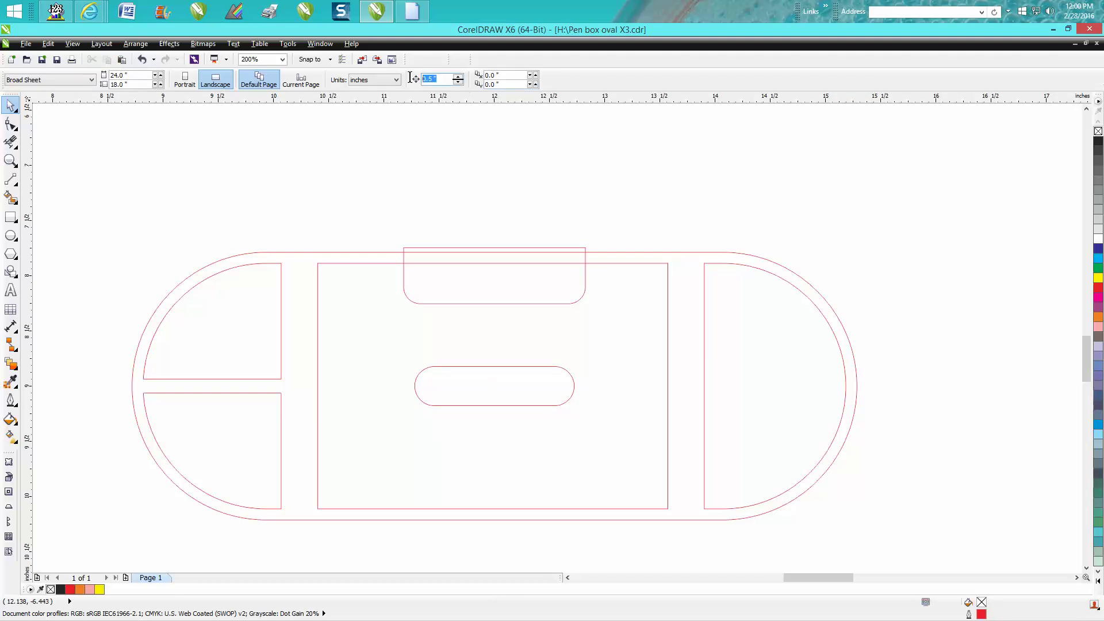
pyautogui.write('.001')
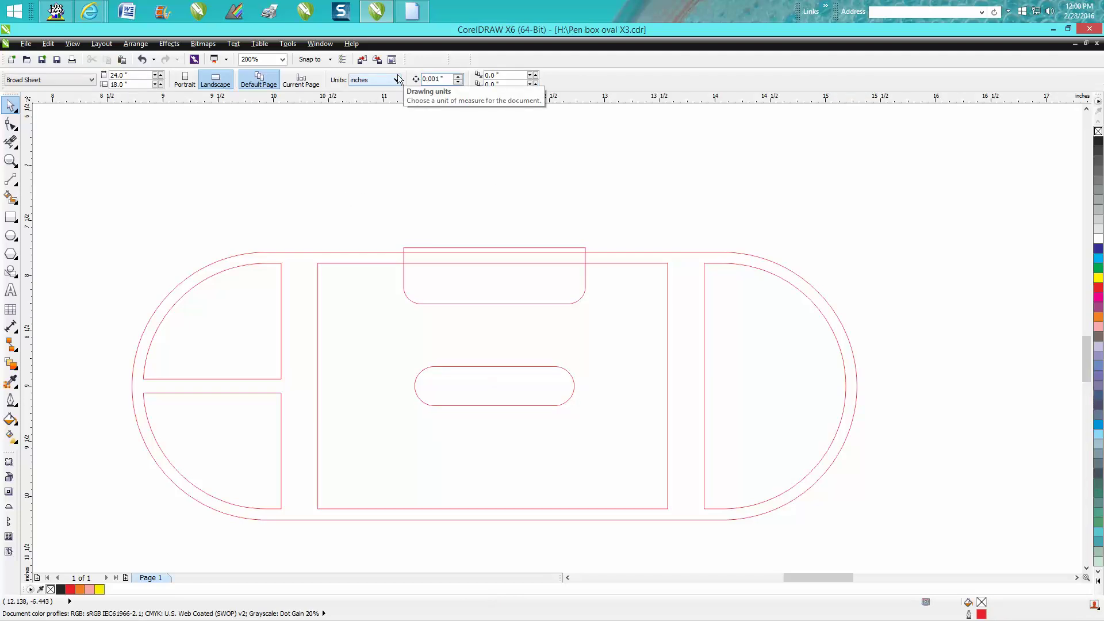
pyautogui.click(504, 303)
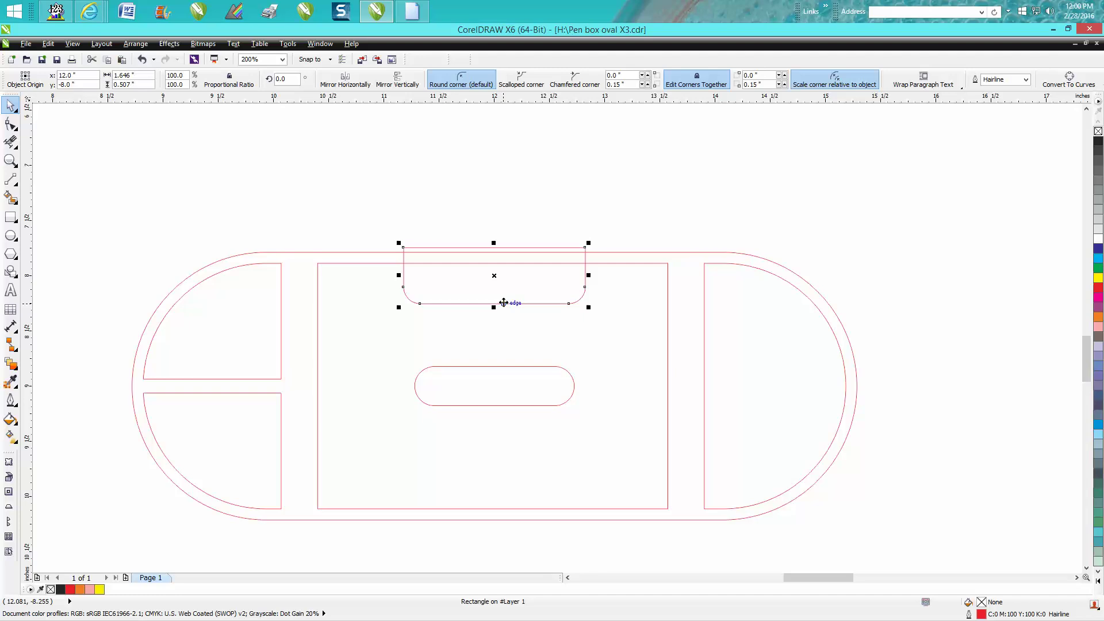
# Step: Lower the notch rectangle onto the compartment's top edge and move the pencil-slot oval inside it
pyautogui.moveTo(495, 282); pyautogui.dragTo(497, 288)
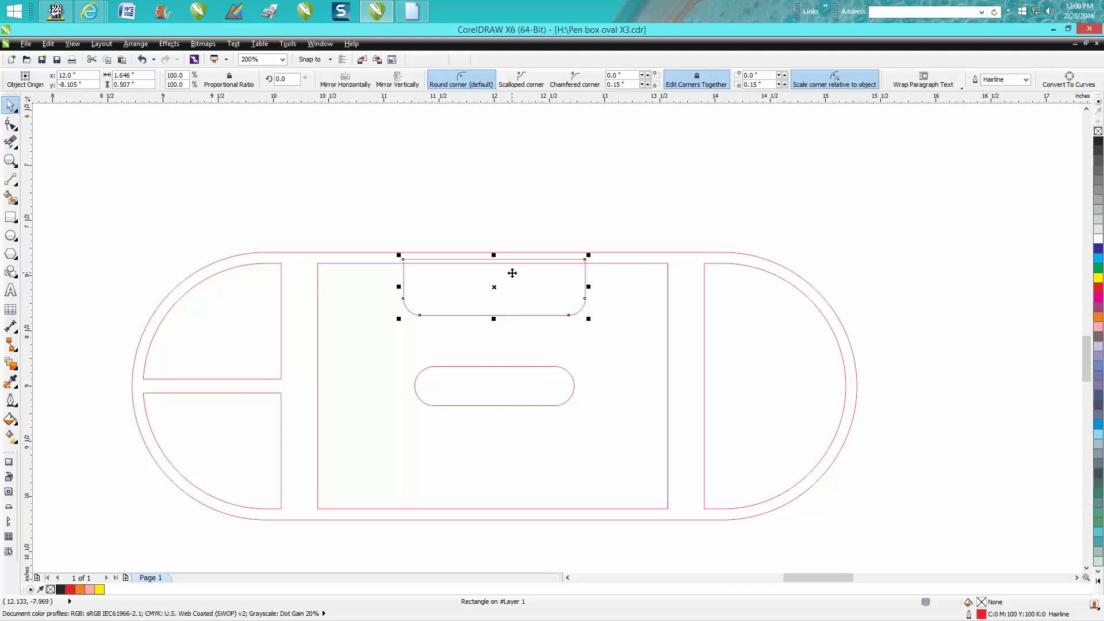
pyautogui.press('Down')
pyautogui.hotkey('ctrl', 'Down')
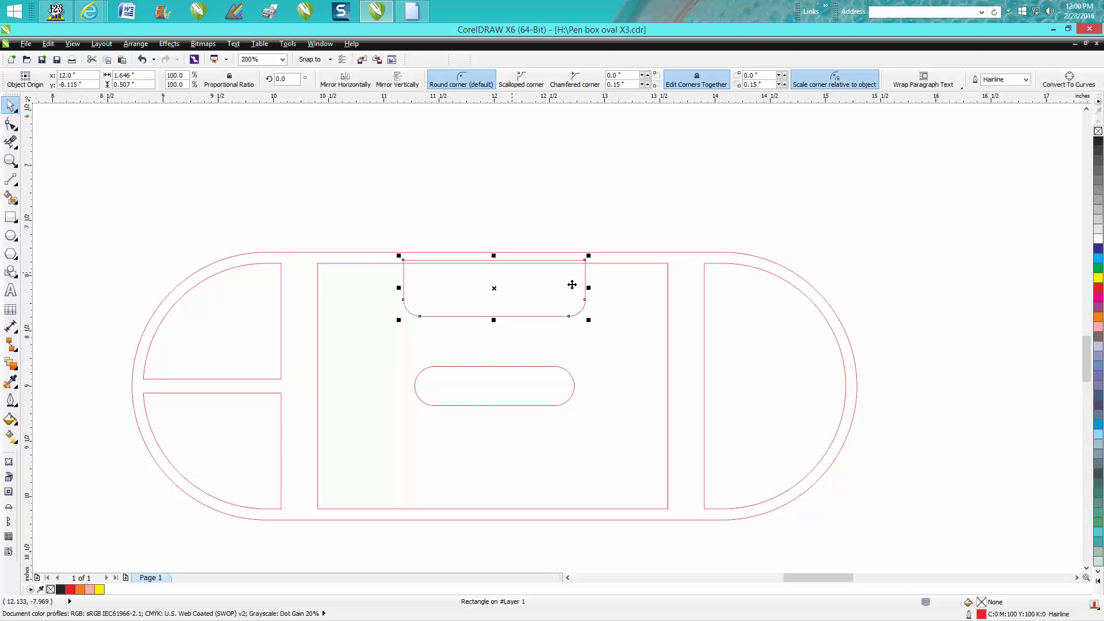
pyautogui.press('Escape')
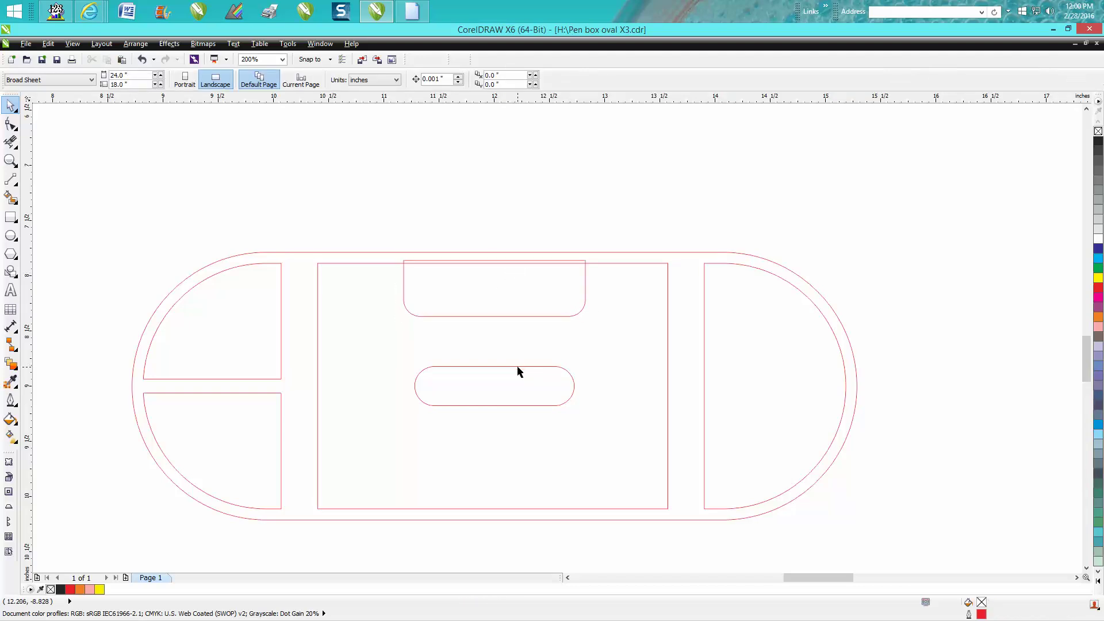
pyautogui.click(518, 372)
pyautogui.moveTo(498, 385); pyautogui.dragTo(499, 289)
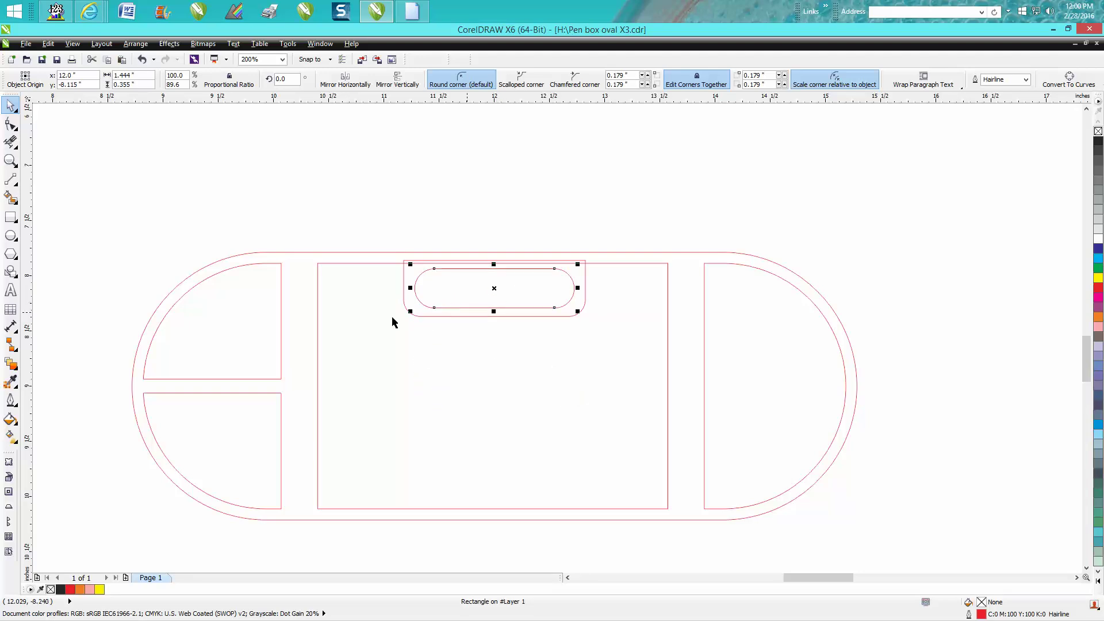
pyautogui.click(10, 160)
# Step: Trim the notch rectangle's top edge and the compartment line inside it with Virtual Segment Delete
pyautogui.moveTo(372, 216); pyautogui.dragTo(726, 375)
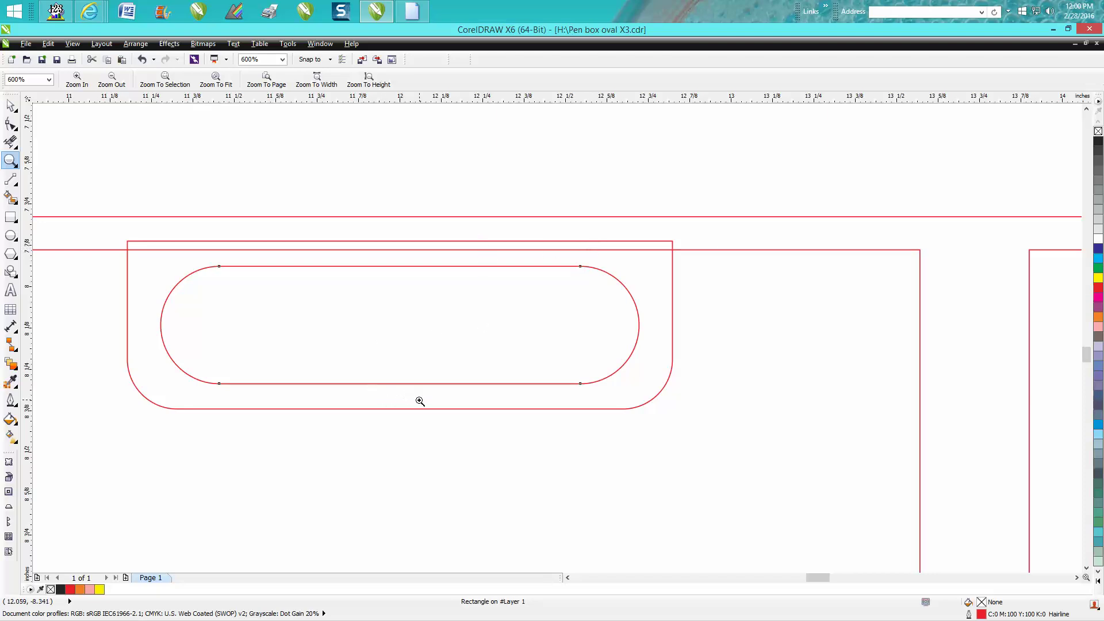
pyautogui.click(11, 142)
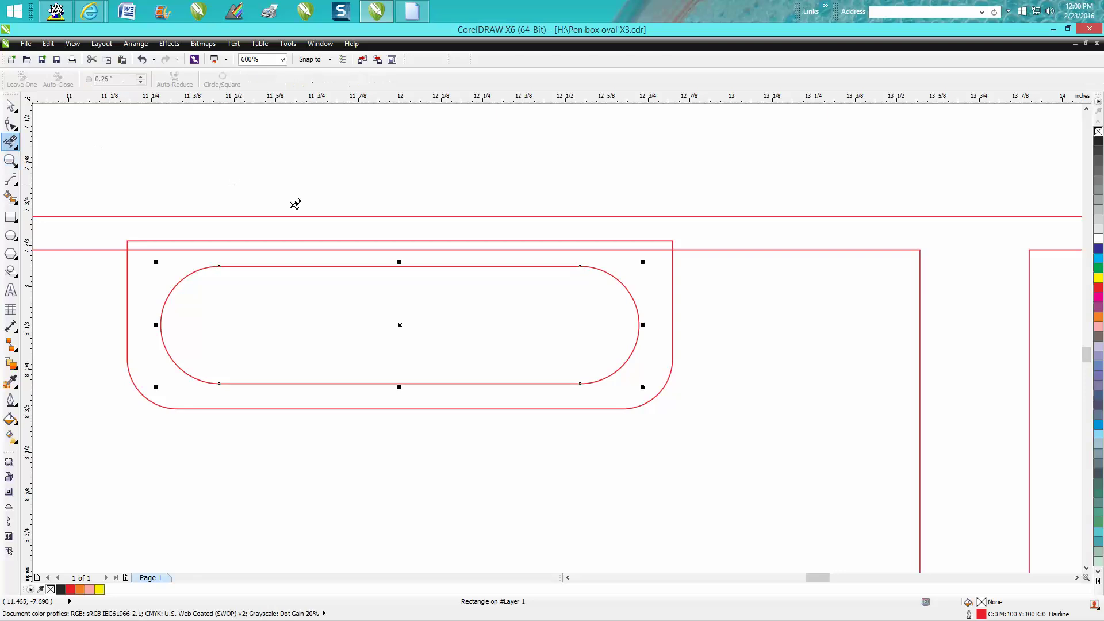
pyautogui.click(385, 241)
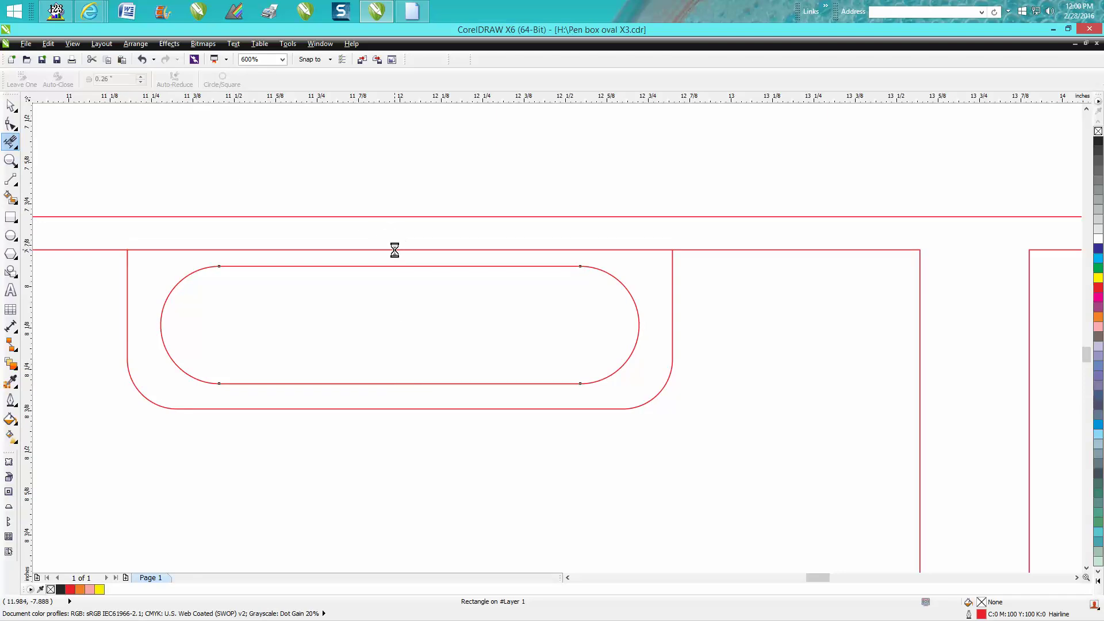
pyautogui.click(396, 249)
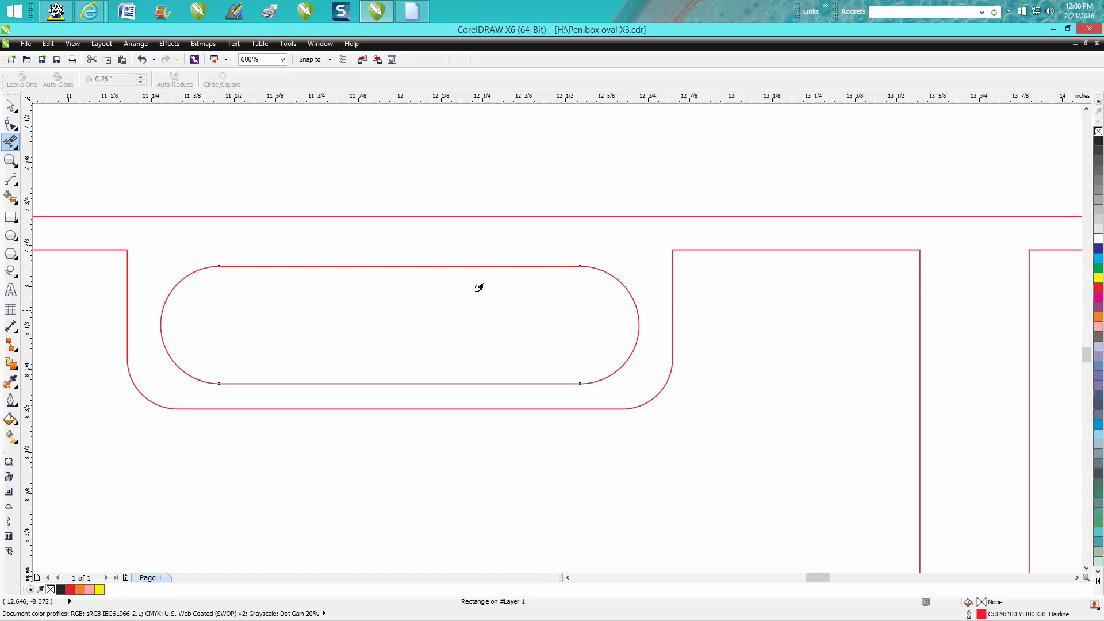
pyautogui.scroll(-2, 367, 281)
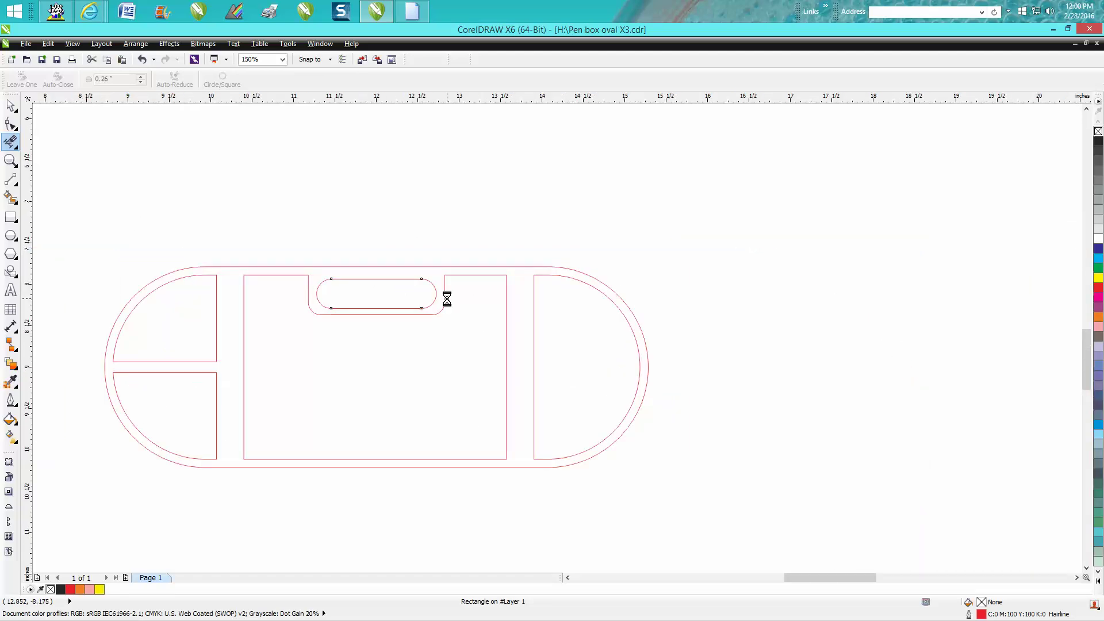
pyautogui.scroll(-1, 447, 297)
pyautogui.click(12, 197)
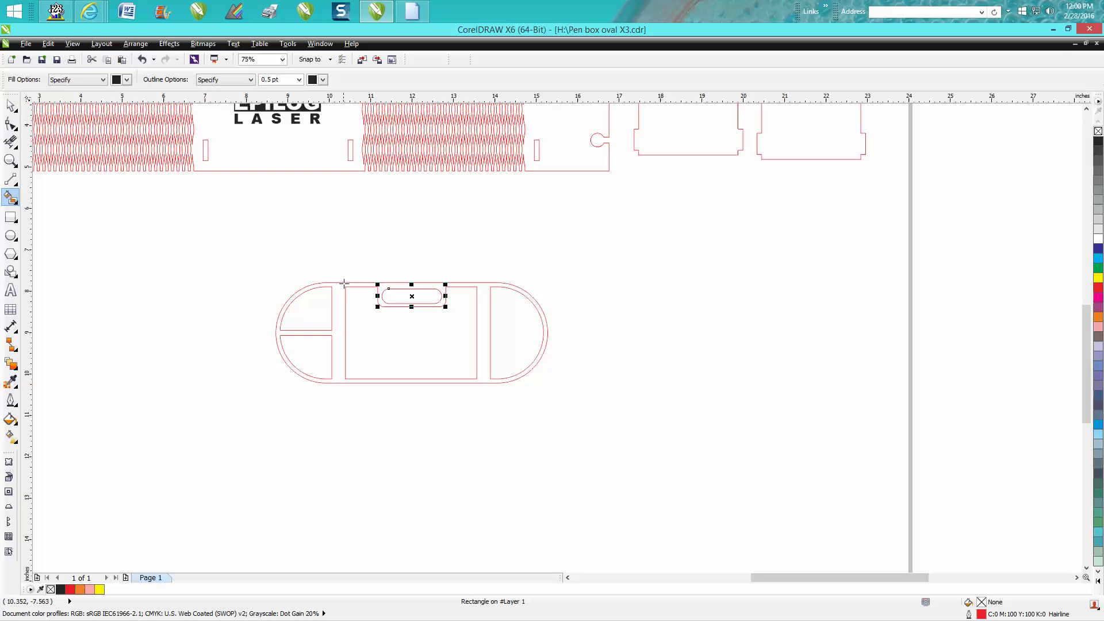
# Step: Break the oval outline apart and delete its top-left inner arc piece
pyautogui.click(343, 296)
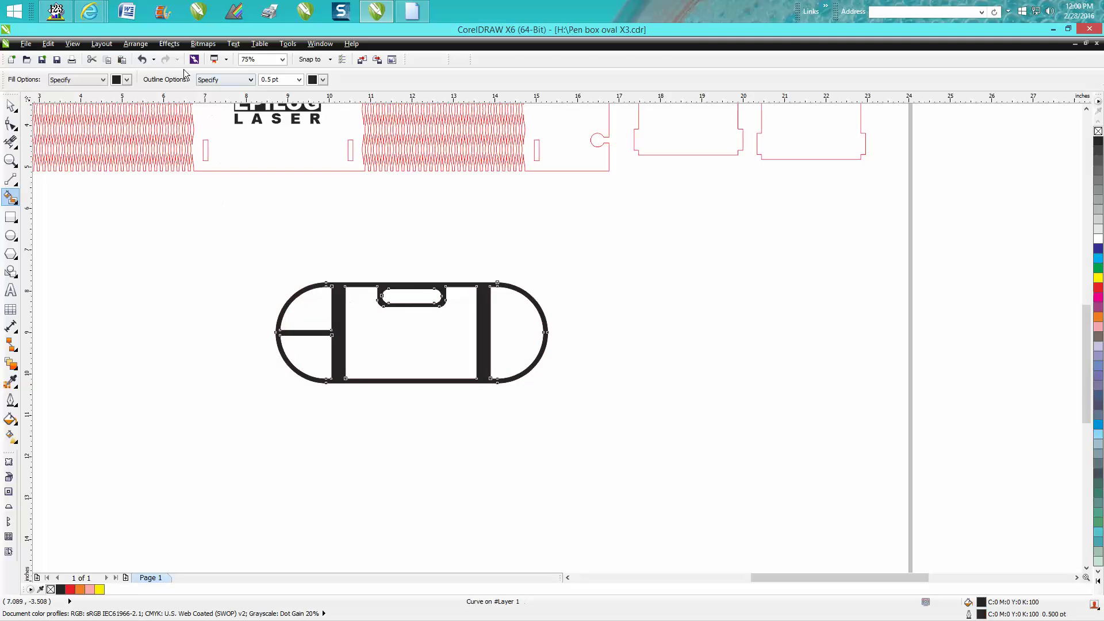
pyautogui.click(138, 60)
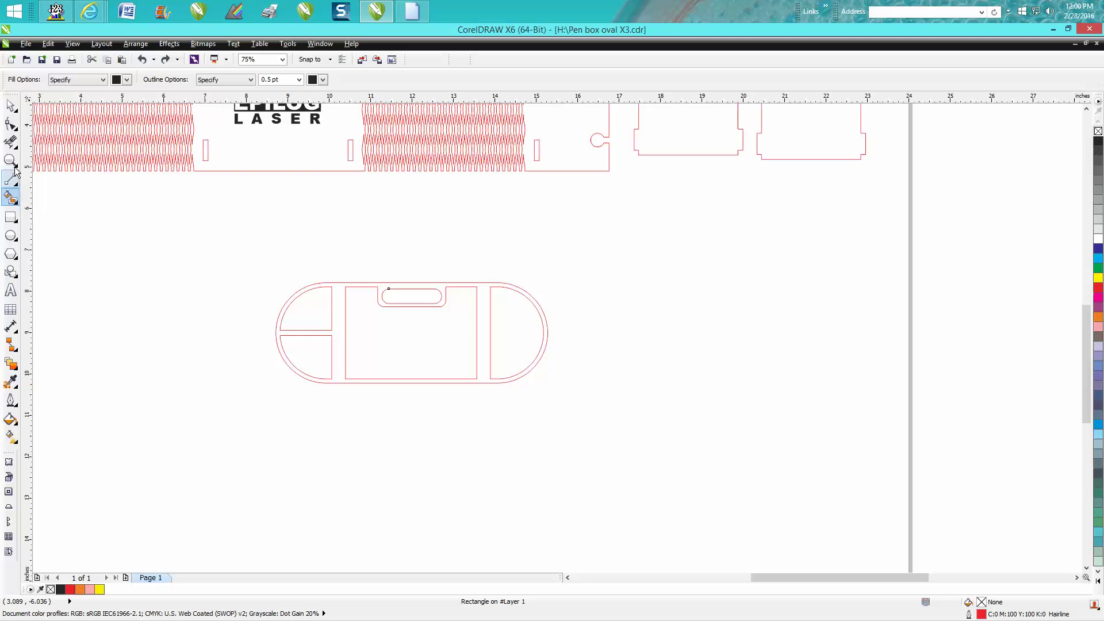
pyautogui.click(11, 105)
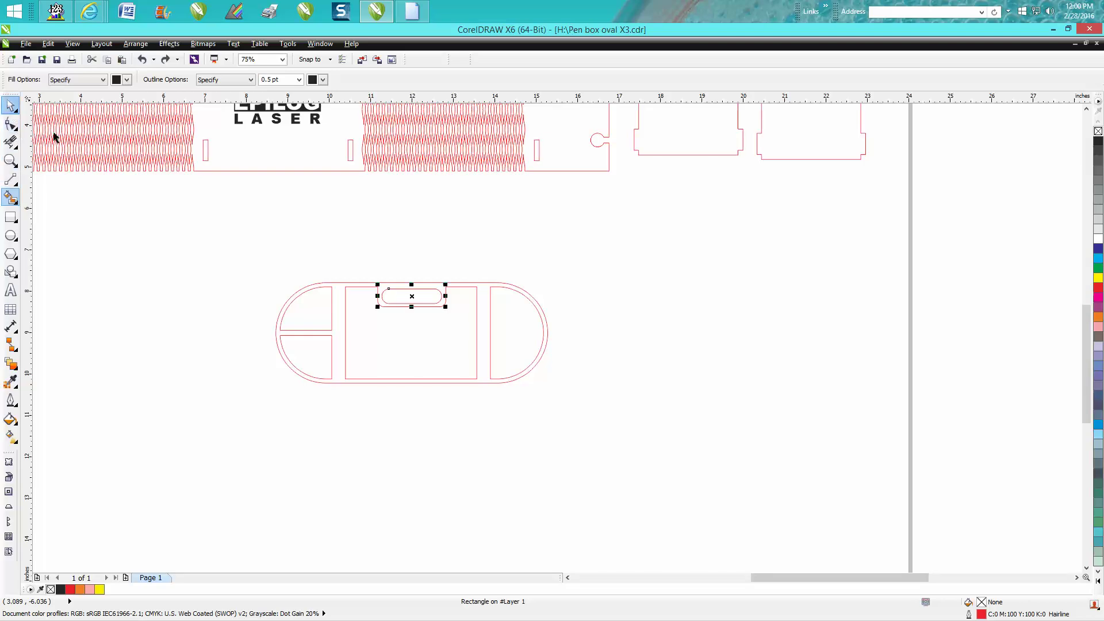
pyautogui.click(318, 285)
pyautogui.click(140, 44)
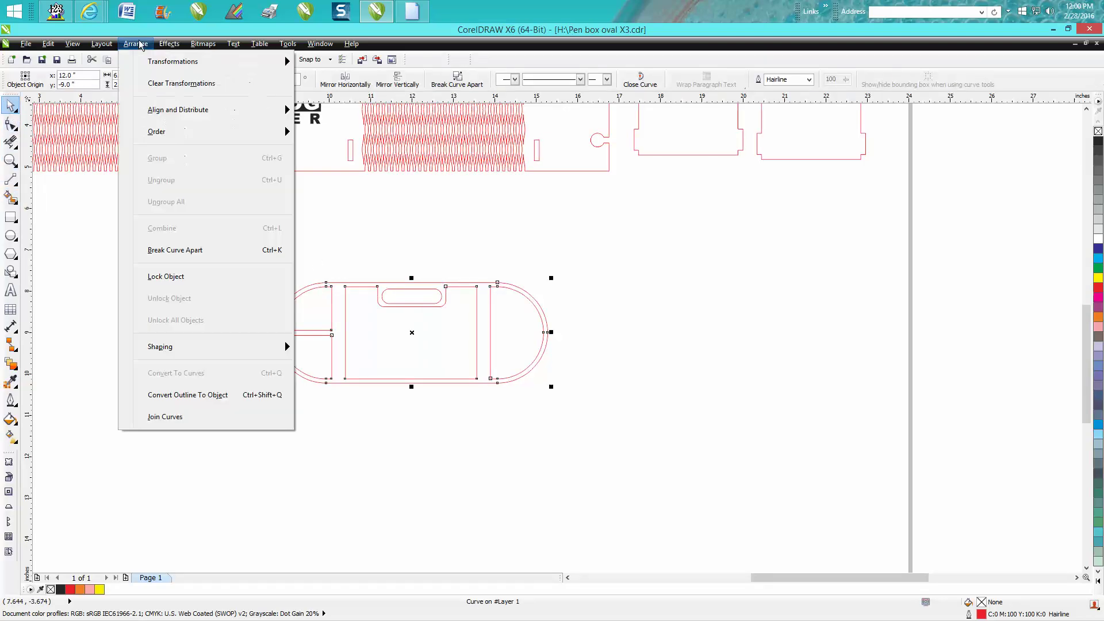
pyautogui.click(198, 250)
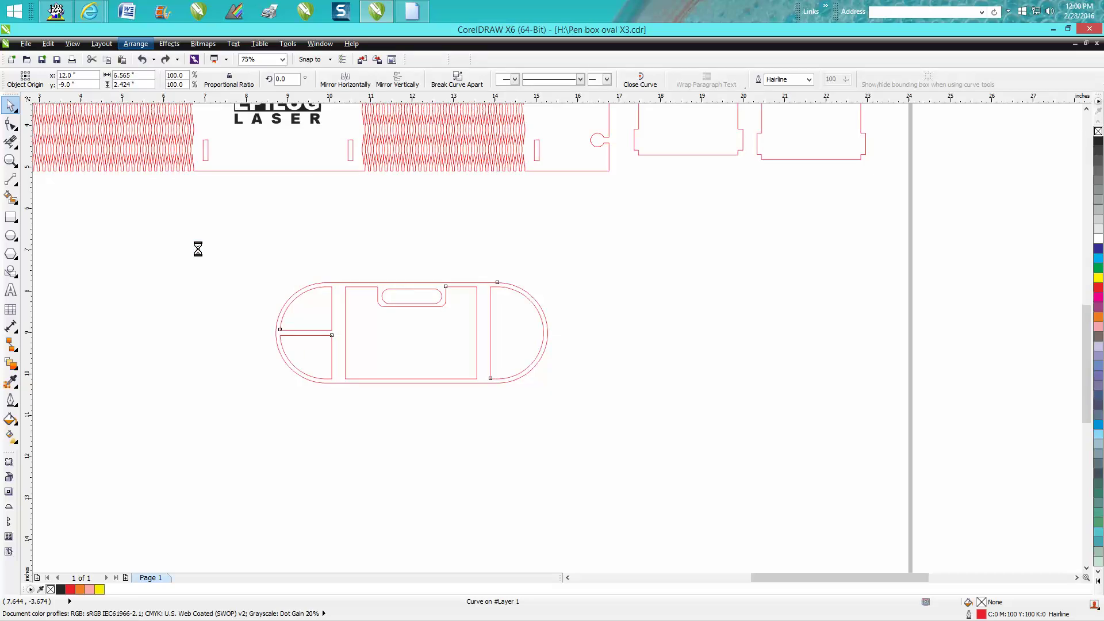
pyautogui.click(331, 289)
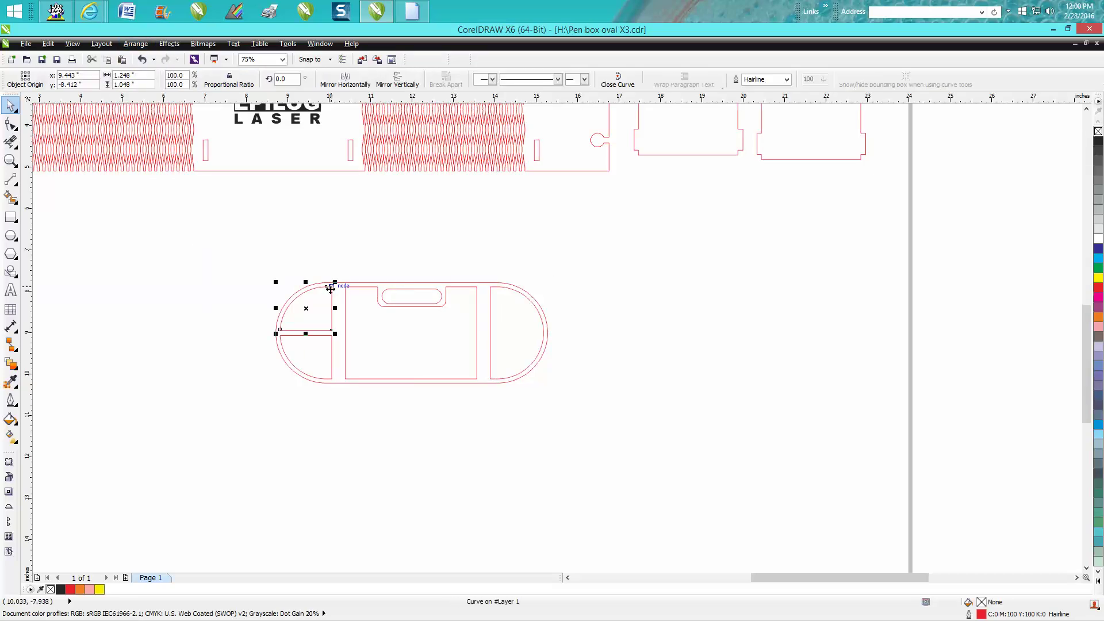
pyautogui.press('Delete')
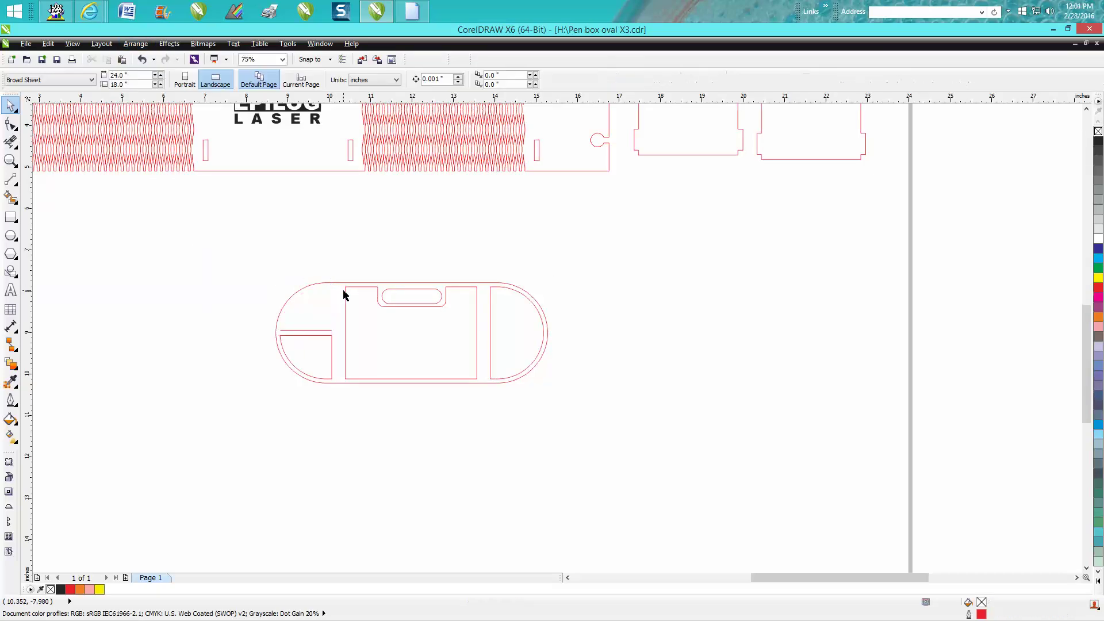
# Step: Break apart the short horizontal line in the oval's left end and delete it
pyautogui.click(326, 331)
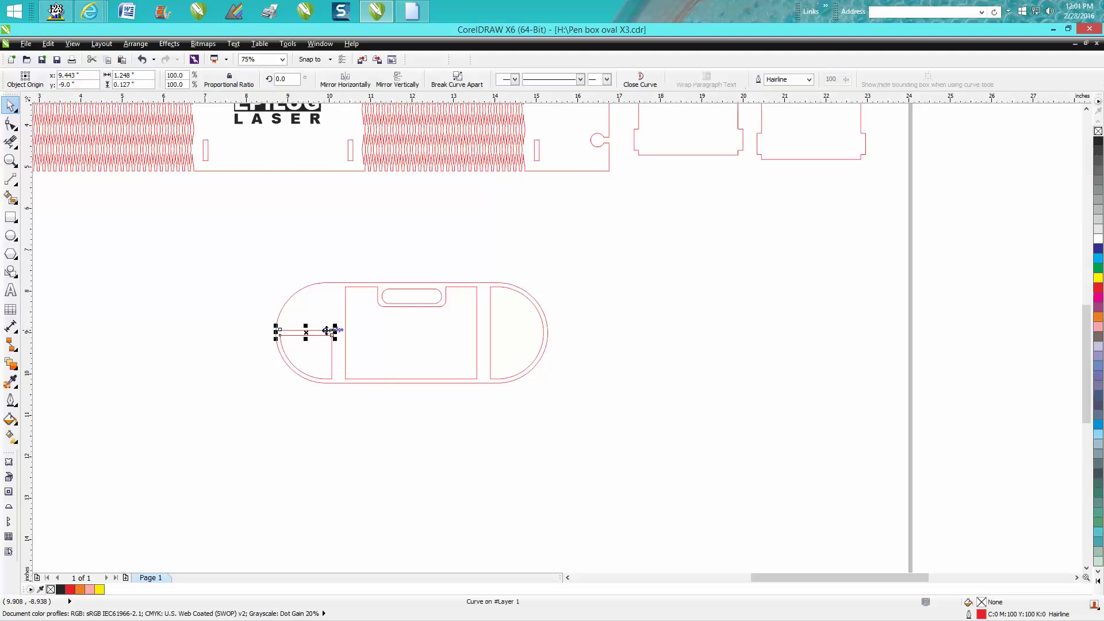
pyautogui.click(136, 44)
pyautogui.click(175, 250)
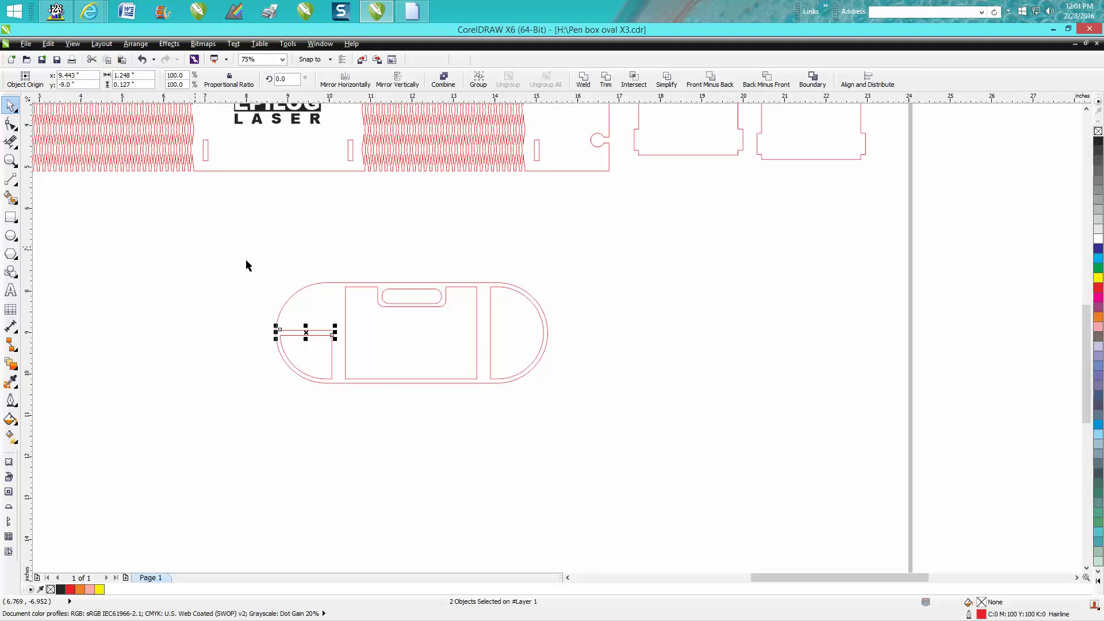
pyautogui.press('Escape')
pyautogui.click(331, 331)
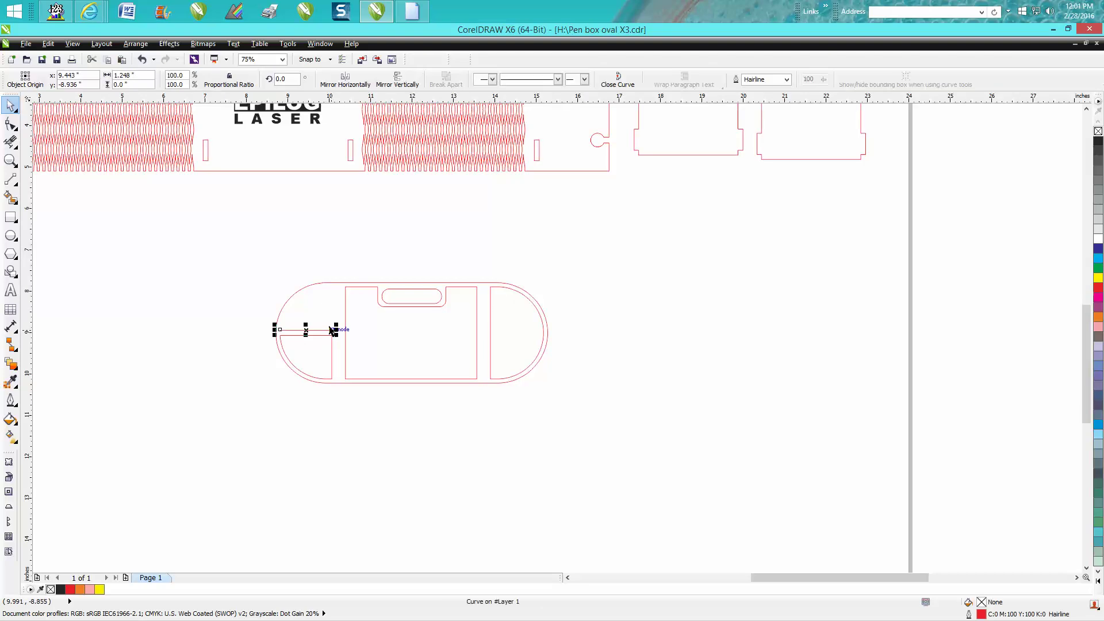
pyautogui.press('Delete')
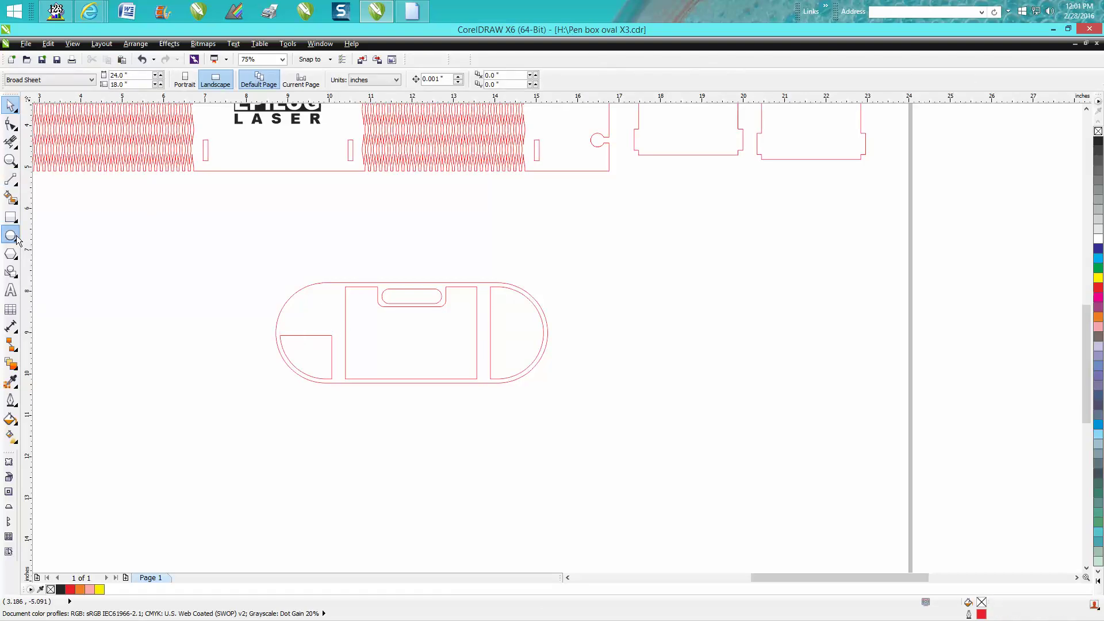
pyautogui.click(16, 237)
# Step: Draw a circle, size it to 0.375 × 0.375 inch, and move it into the oval's upper-left area
pyautogui.moveTo(290, 222); pyautogui.dragTo(265, 246)
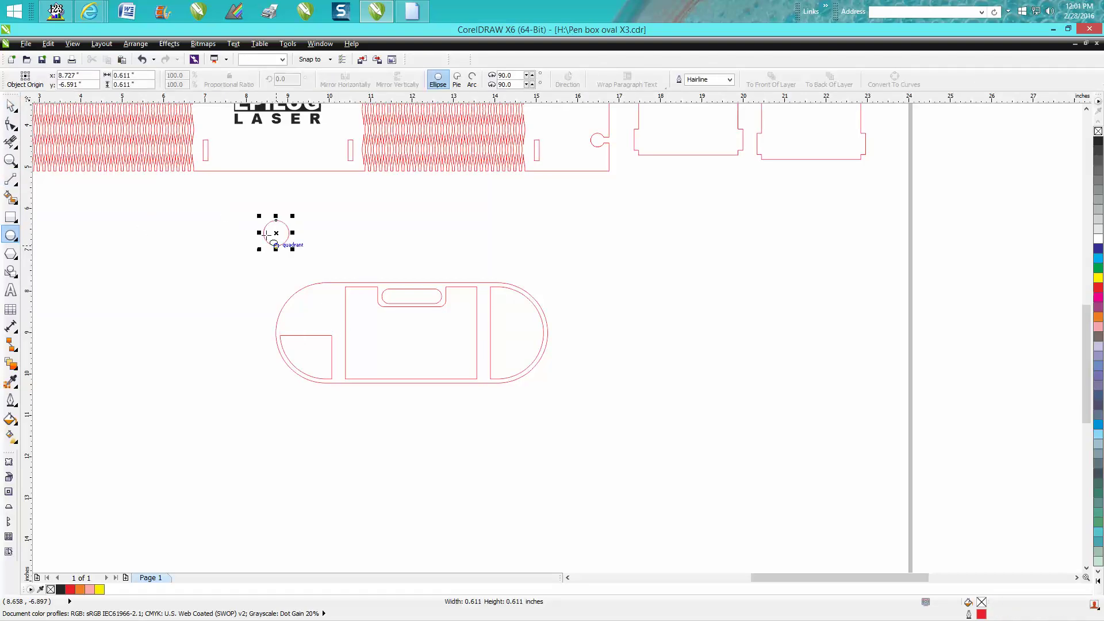
pyautogui.click(136, 76)
pyautogui.write('.375')
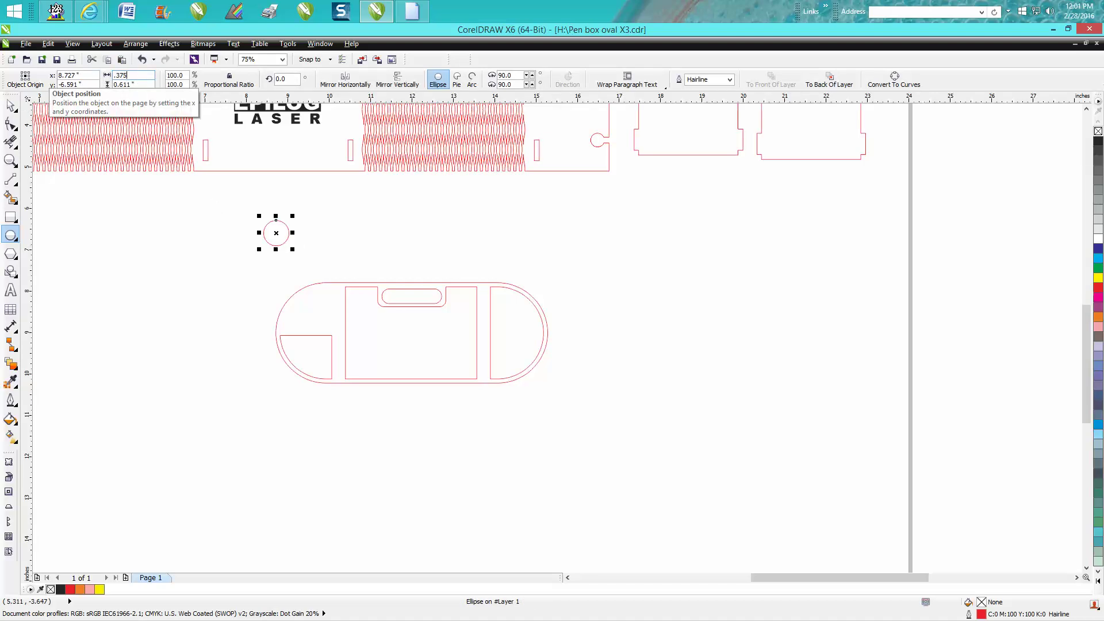
pyautogui.press('Return')
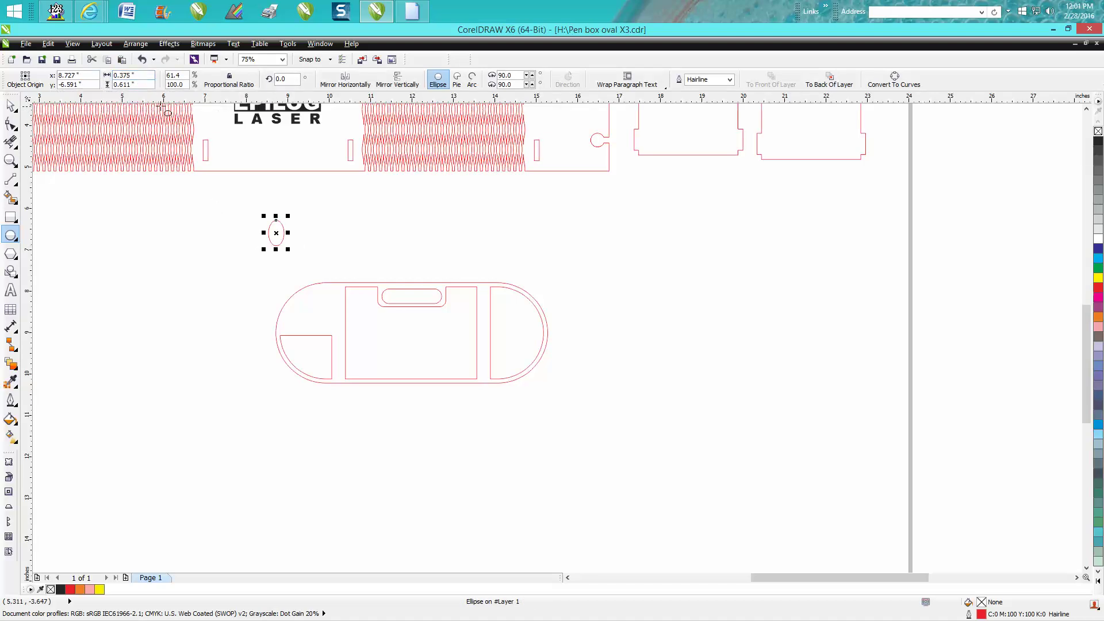
pyautogui.press('Tab')
pyautogui.write('.37')
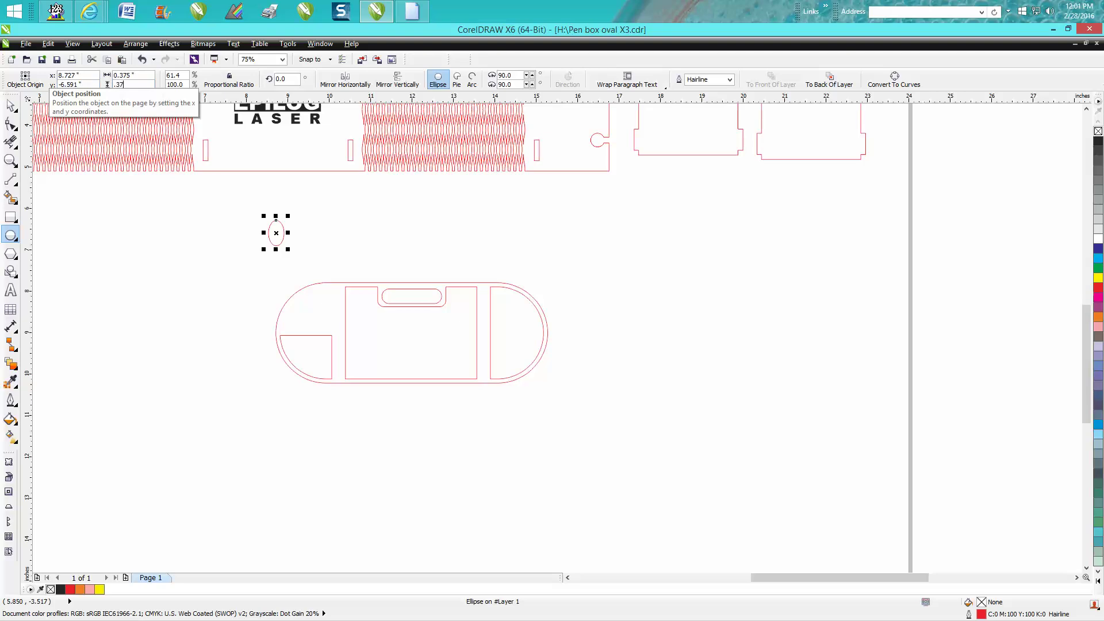
pyautogui.write('5')
pyautogui.press('Return')
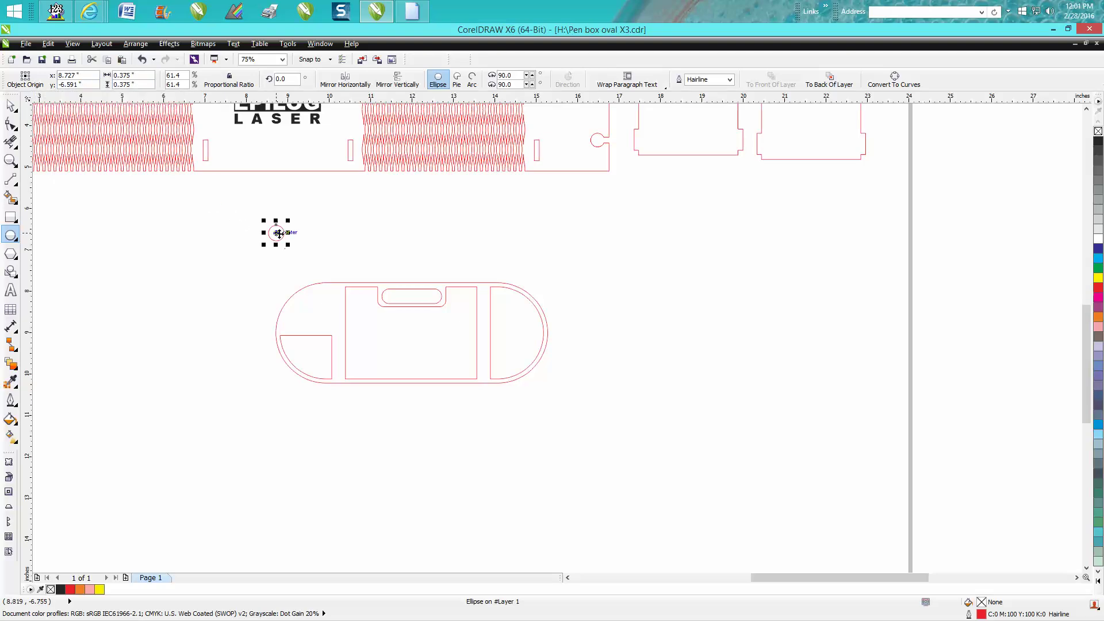
pyautogui.moveTo(276, 233); pyautogui.dragTo(332, 294)
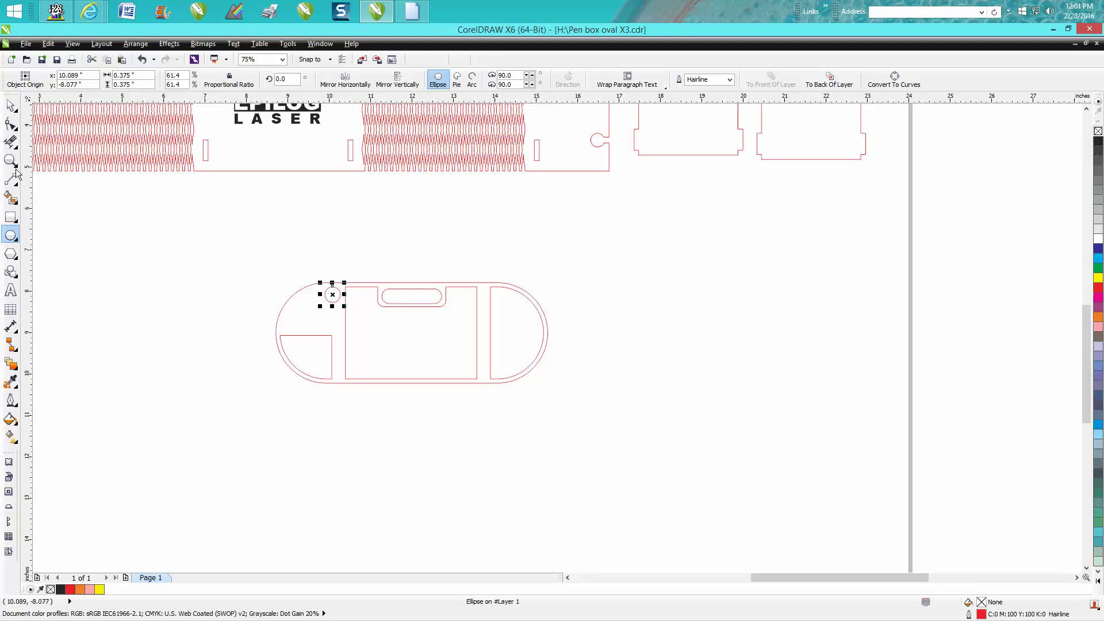
pyautogui.press('z')
pyautogui.moveTo(221, 228); pyautogui.dragTo(562, 441)
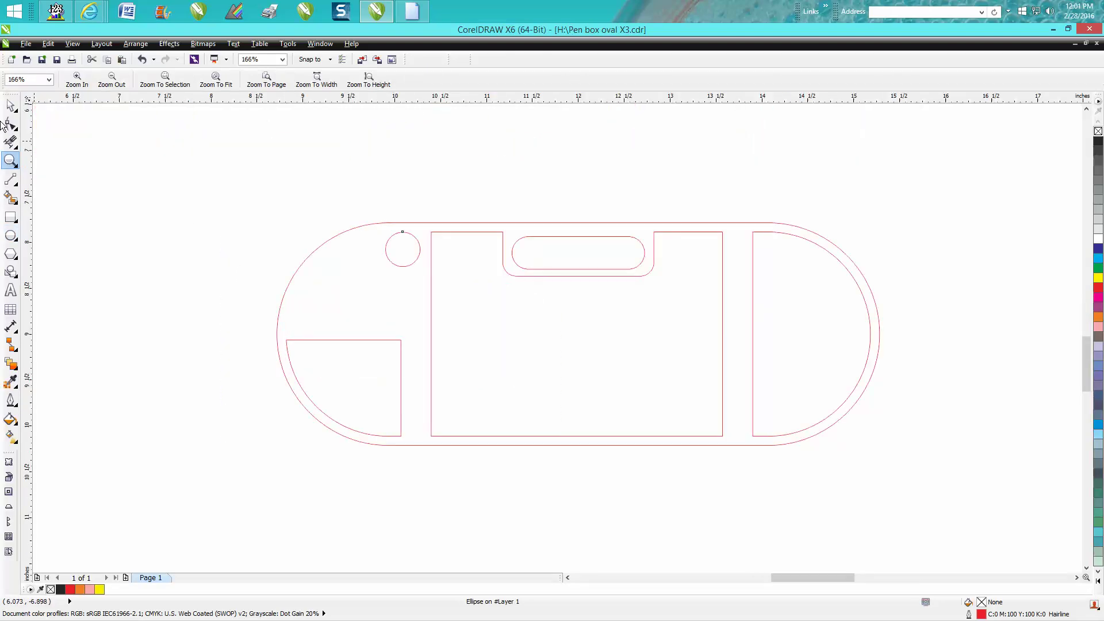
# Step: Set the nudge distance to 0.5 inch and duplicate the circle 0.5 inch below
pyautogui.click(10, 107)
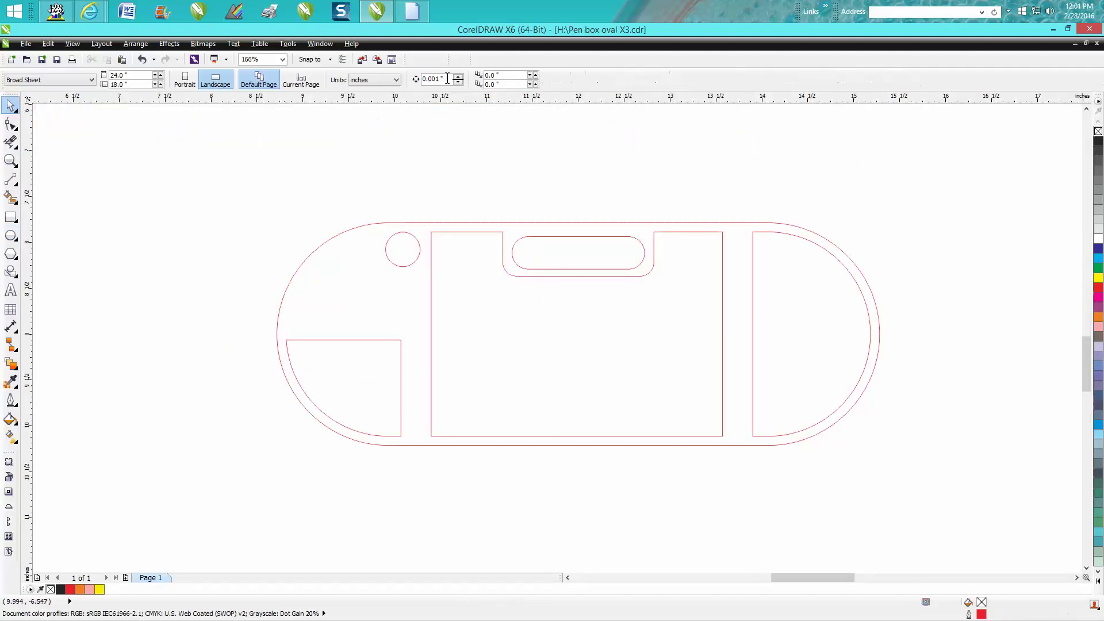
pyautogui.click(447, 78)
pyautogui.write('.5')
pyautogui.press('Return')
pyautogui.click(407, 265)
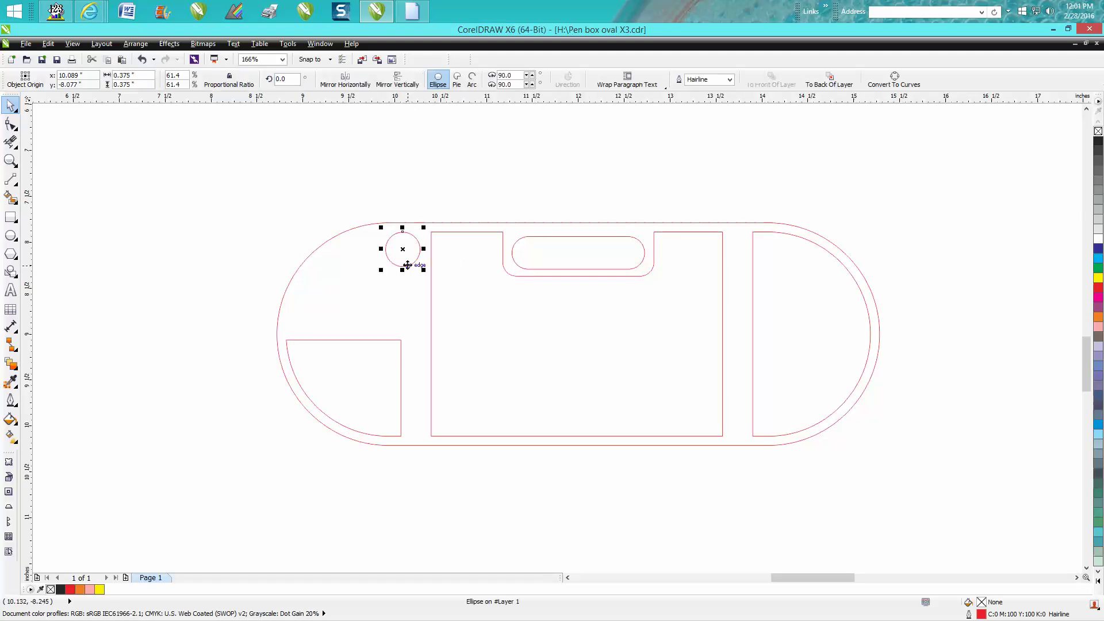
pyautogui.press('KP_Add')
pyautogui.press('Down')
# Step: Duplicate the circle pair twice, each copy 0.5 inch further left
pyautogui.moveTo(370, 208); pyautogui.dragTo(437, 325)
pyautogui.press('KP_Add')
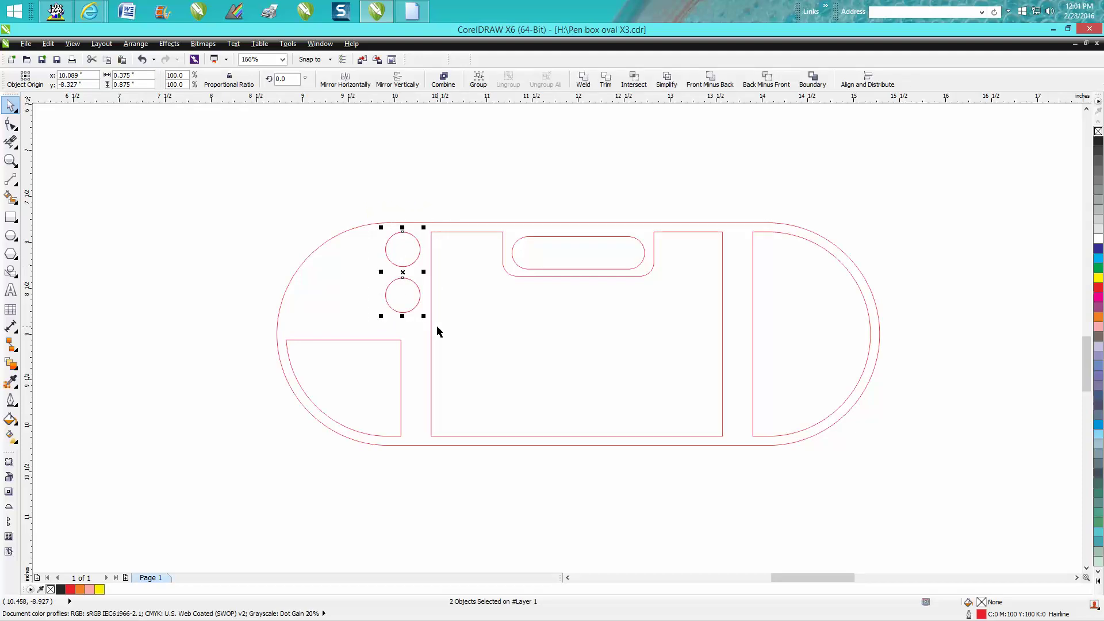
pyautogui.press('Left')
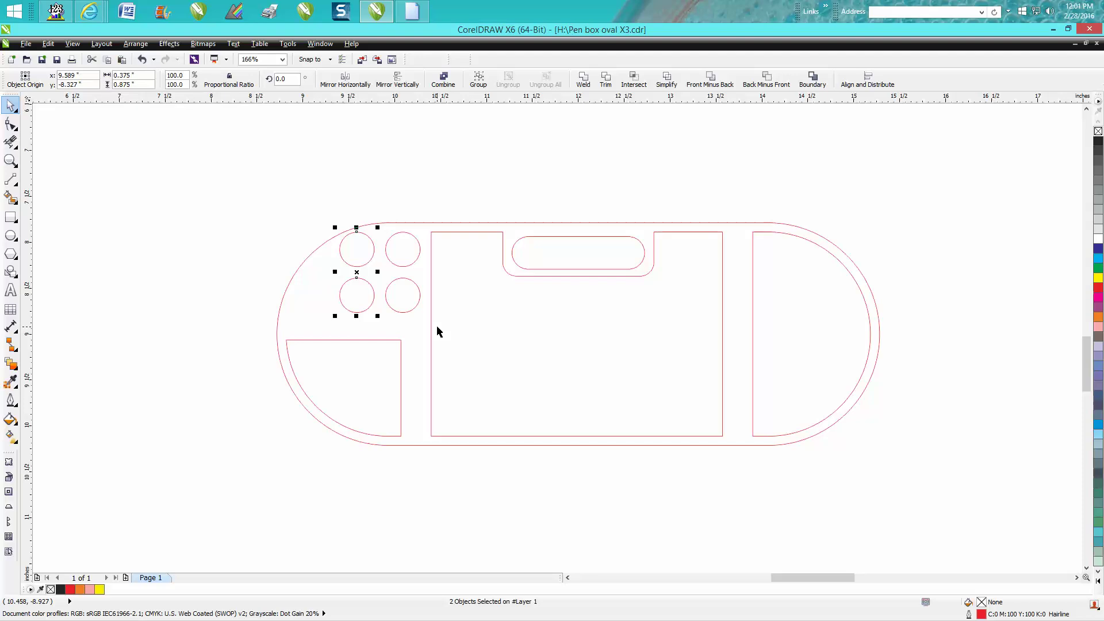
pyautogui.moveTo(358, 274); pyautogui.dragTo(368, 299)
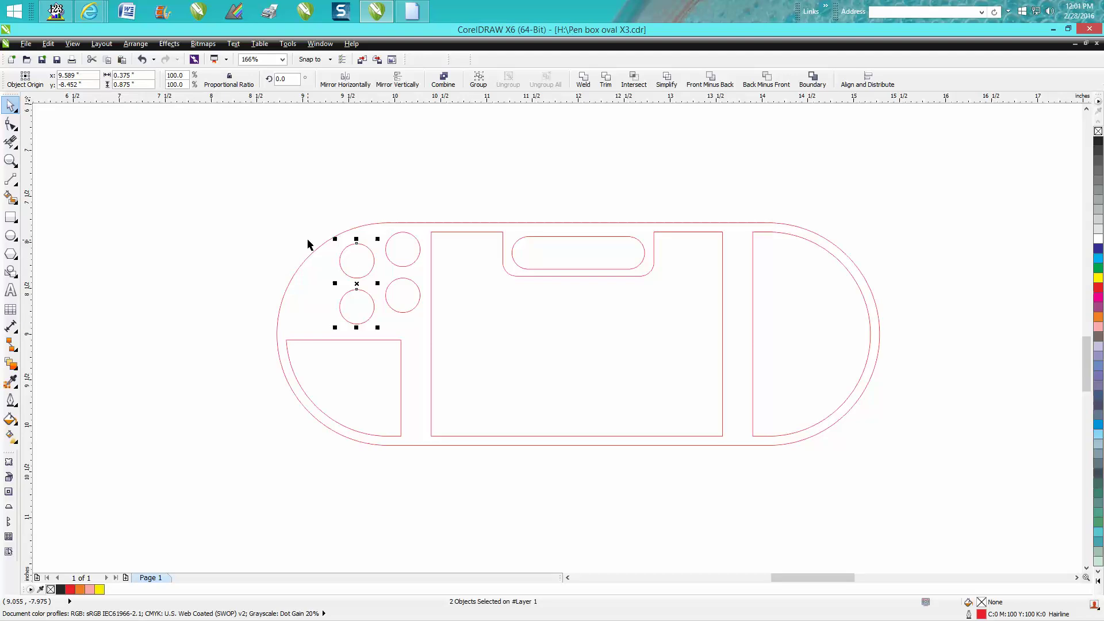
pyautogui.hotkey('ctrl', 'd')
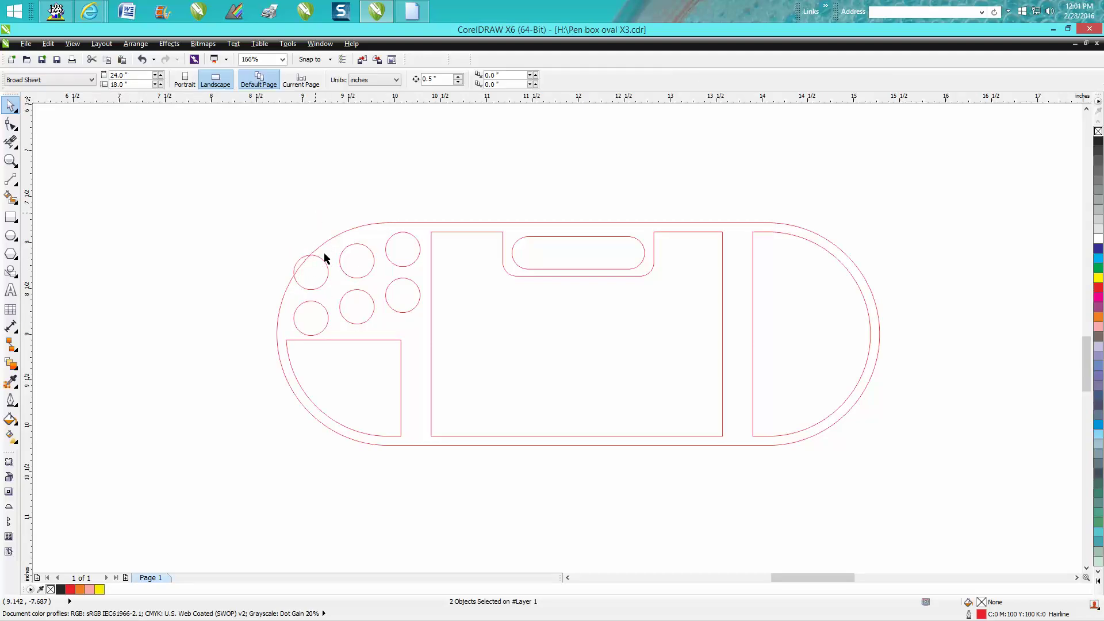
# Step: Delete the extra upper-left circle and move the lower-left circle up, leaving five pen holes
pyautogui.click(325, 260)
pyautogui.click(327, 265)
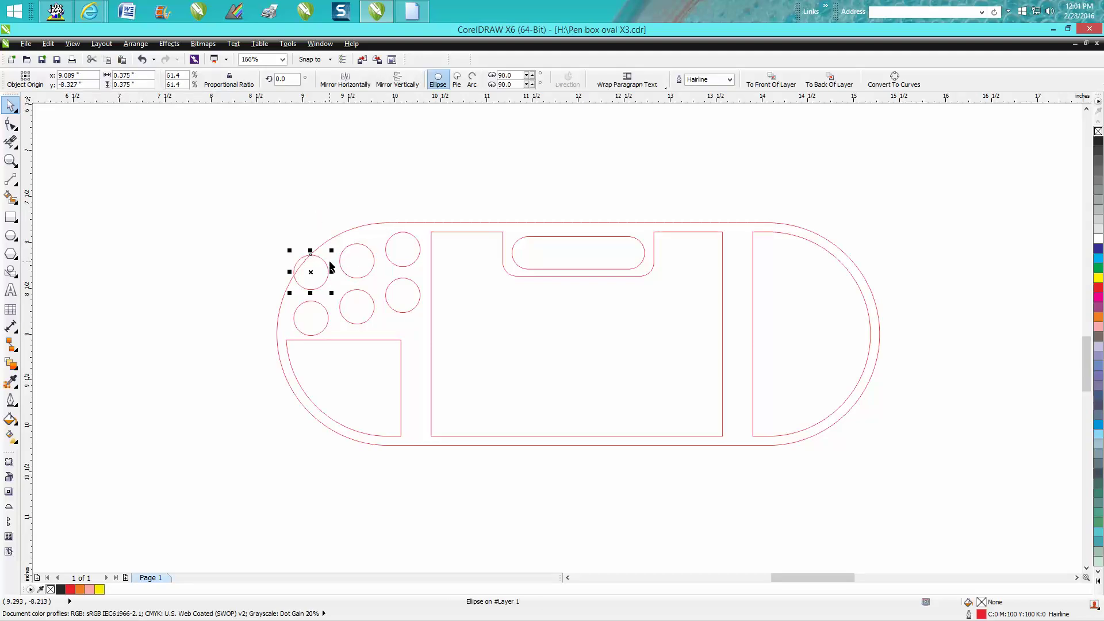
pyautogui.press('Delete')
pyautogui.click(322, 302)
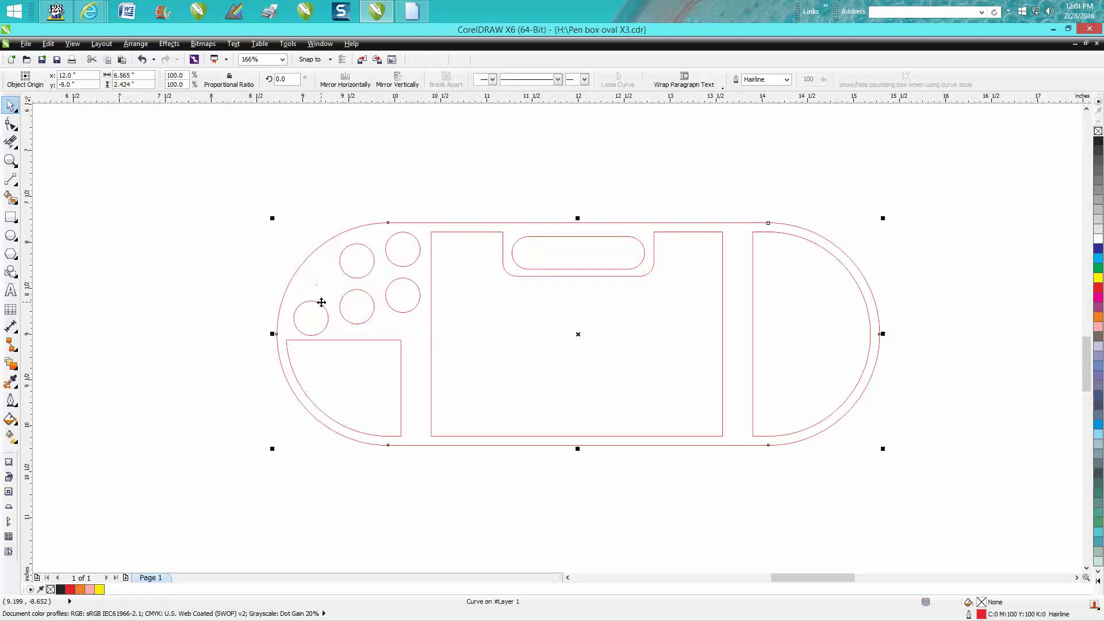
pyautogui.click(327, 310)
pyautogui.moveTo(311, 318); pyautogui.dragTo(317, 290)
pyautogui.click(270, 219)
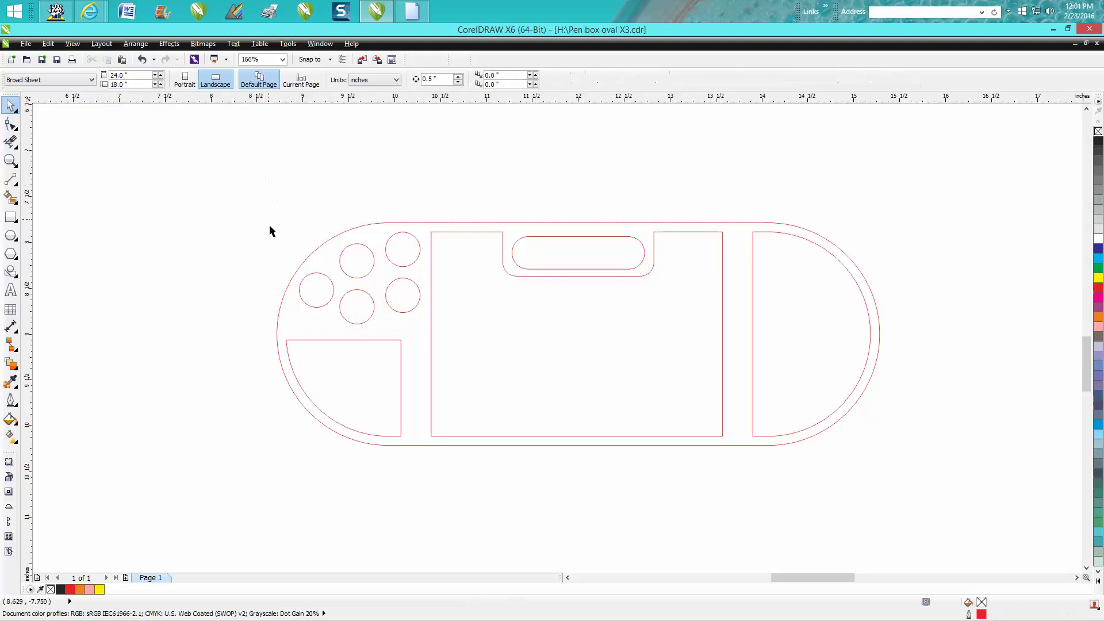
# Step: Smart Fill the lid's material area solid black
pyautogui.click(10, 197)
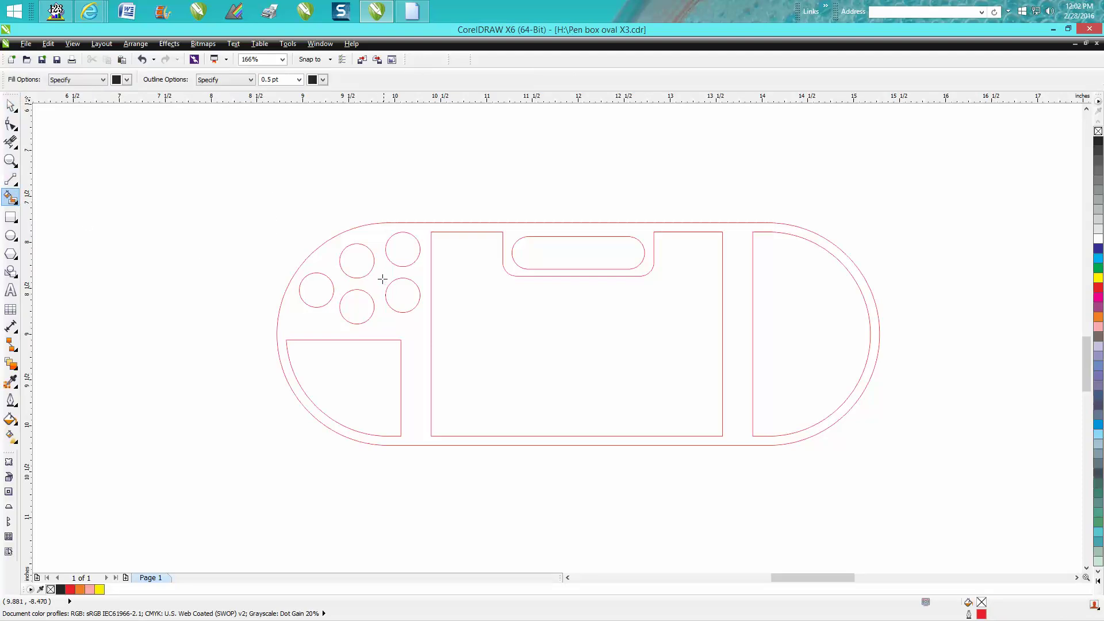
pyautogui.click(384, 280)
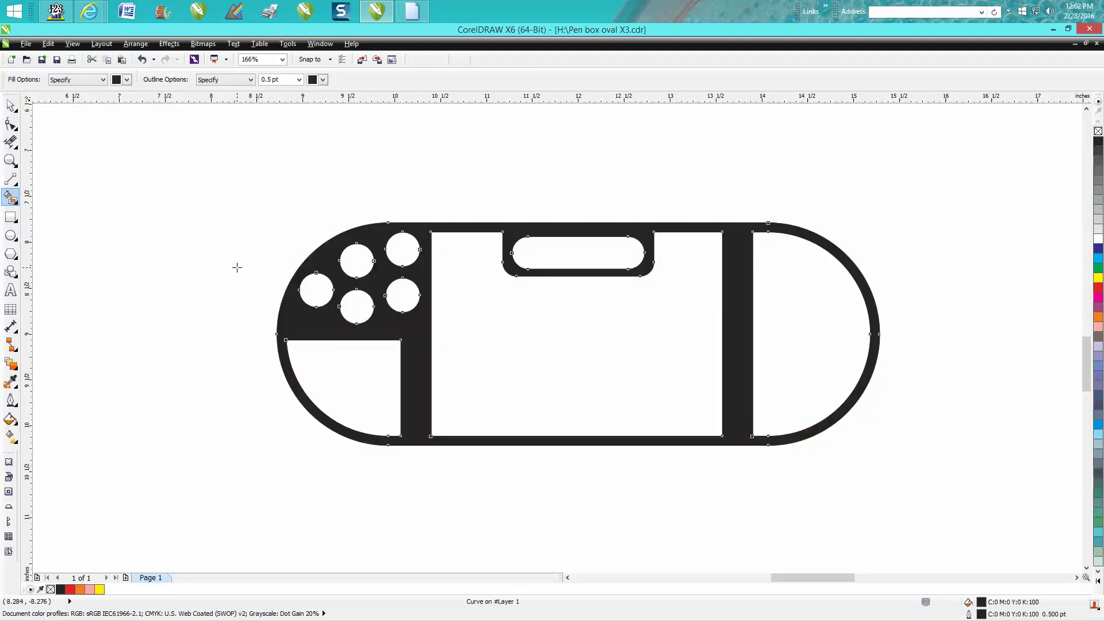
pyautogui.scroll(-2, 251, 292)
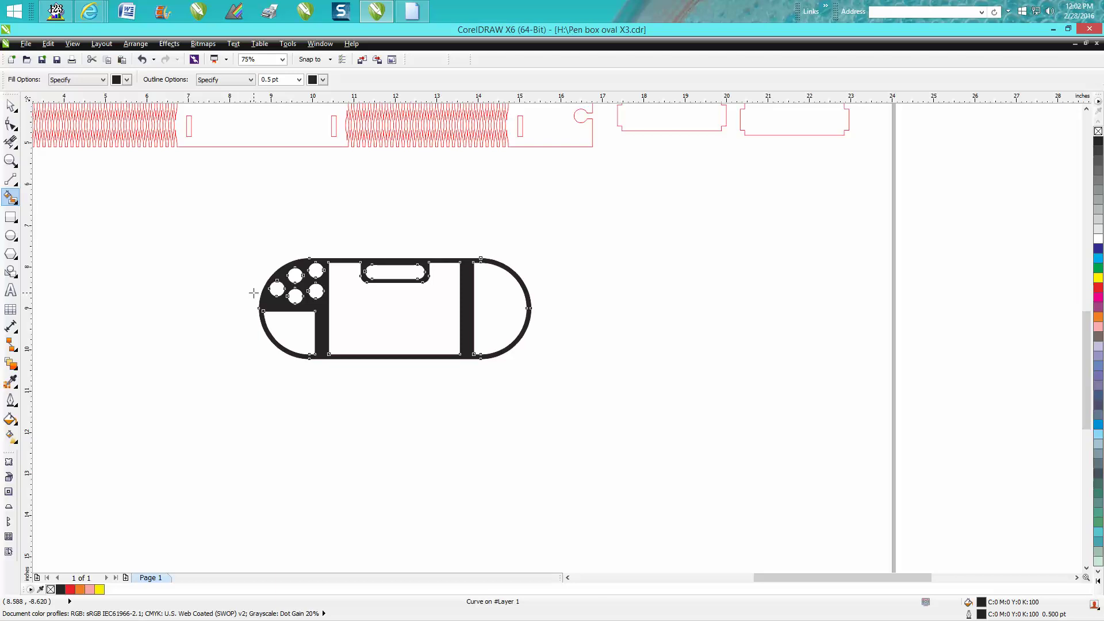